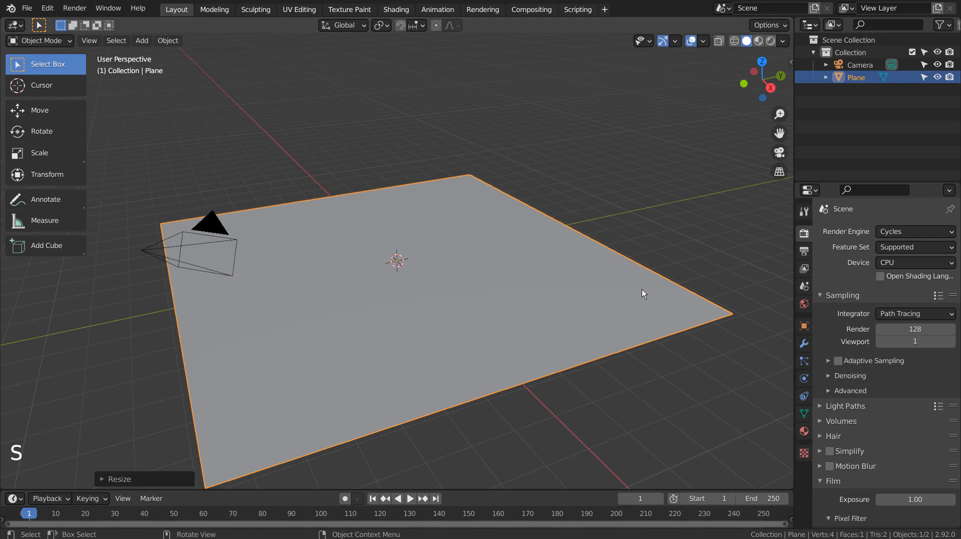
{"action": "key", "text": "shift+a"}
{"action": "mouse_move", "coordinate": [643, 293]}
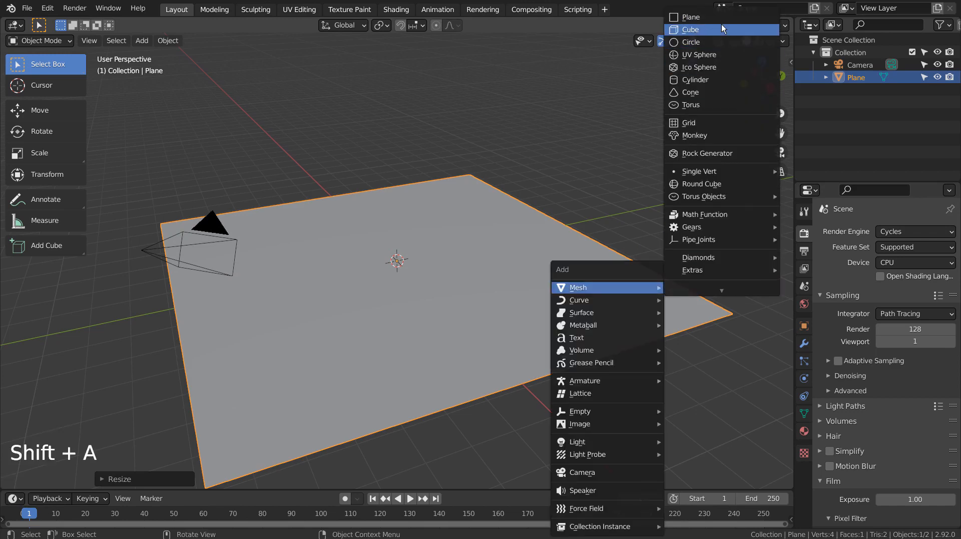
{"action": "left_click", "coordinate": [711, 36]}
{"action": "key", "text": "x"}
{"action": "left_click", "coordinate": [604, 146]}
Add a second plane and raise it along Z above the ground plane.
{"action": "key", "text": "shift+a"}
{"action": "mouse_move", "coordinate": [605, 146]}
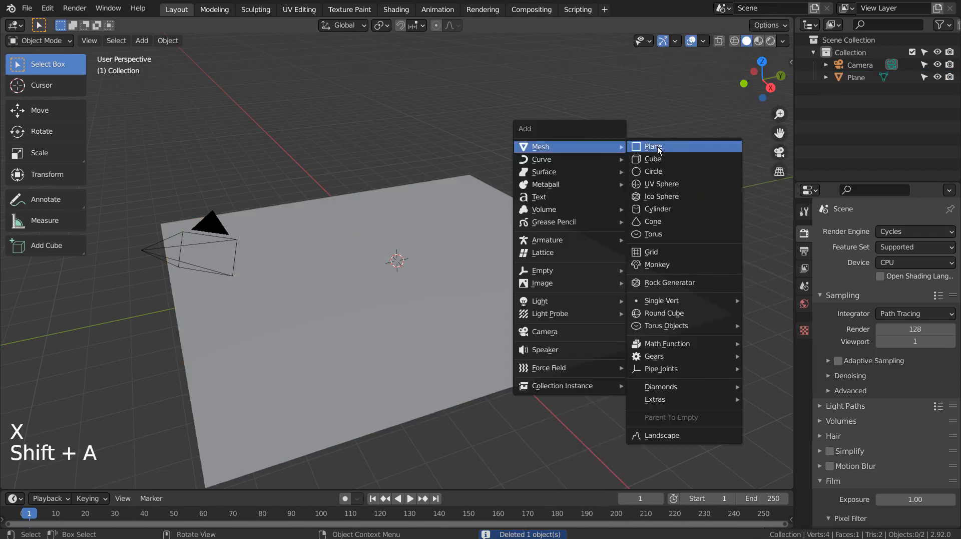
{"action": "left_click", "coordinate": [657, 146]}
{"action": "key", "text": "g"}
{"action": "key", "text": "z"}
{"action": "left_click", "coordinate": [620, 149]}
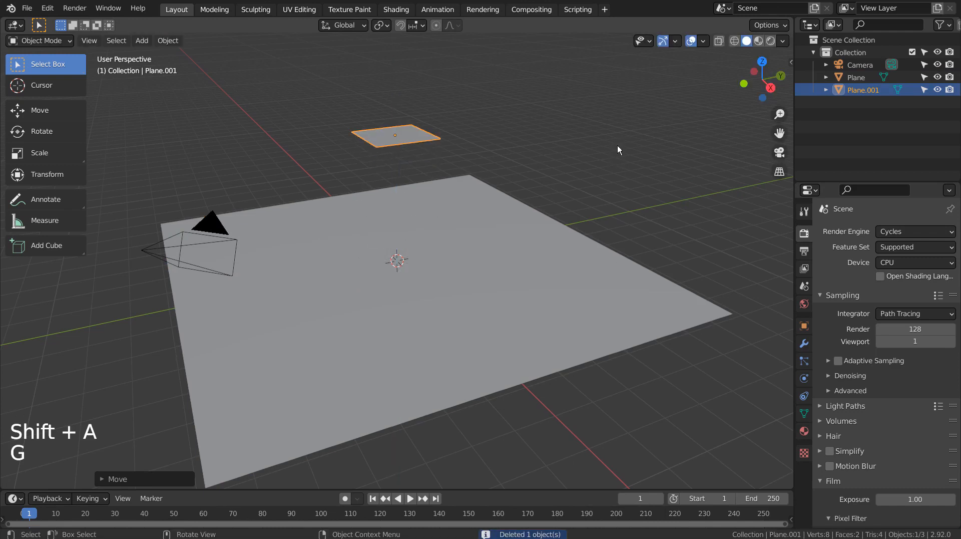
Enlarge the upper plane to roughly twice its size and raise it about 1.6 m further along Z.
{"action": "key", "text": "s"}
{"action": "left_click", "coordinate": [80, 206]}
{"action": "key", "text": "g"}
{"action": "key", "text": "z"}
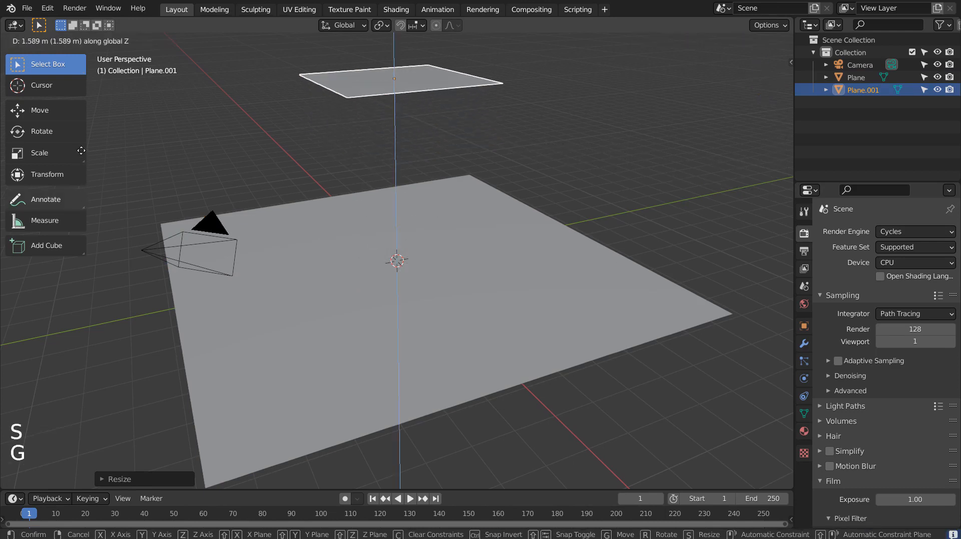
{"action": "left_click", "coordinate": [236, 170]}
In the Shading workspace, generate a UV Grid image and use it as the Base Color of a new material on the ground plane.
{"action": "left_click", "coordinate": [496, 247]}
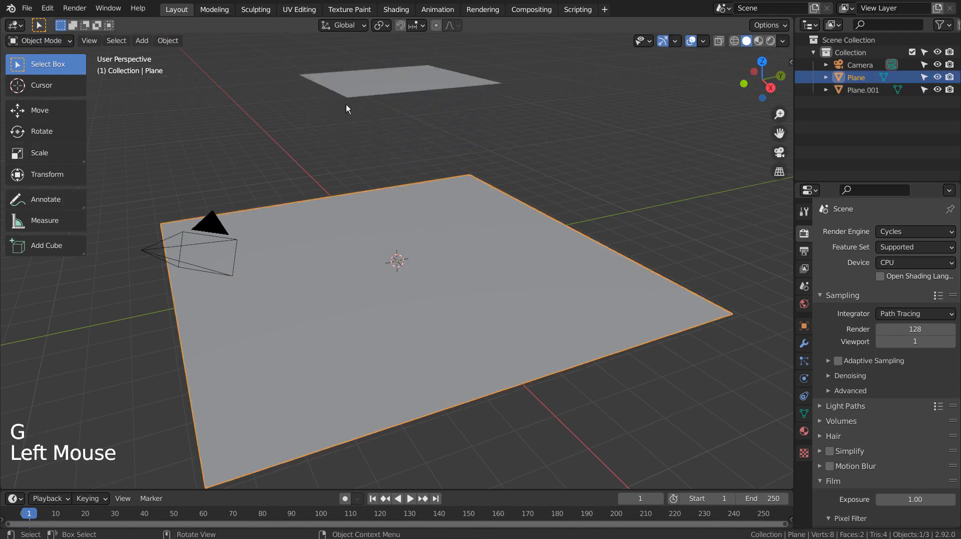
{"action": "left_click", "coordinate": [397, 10]}
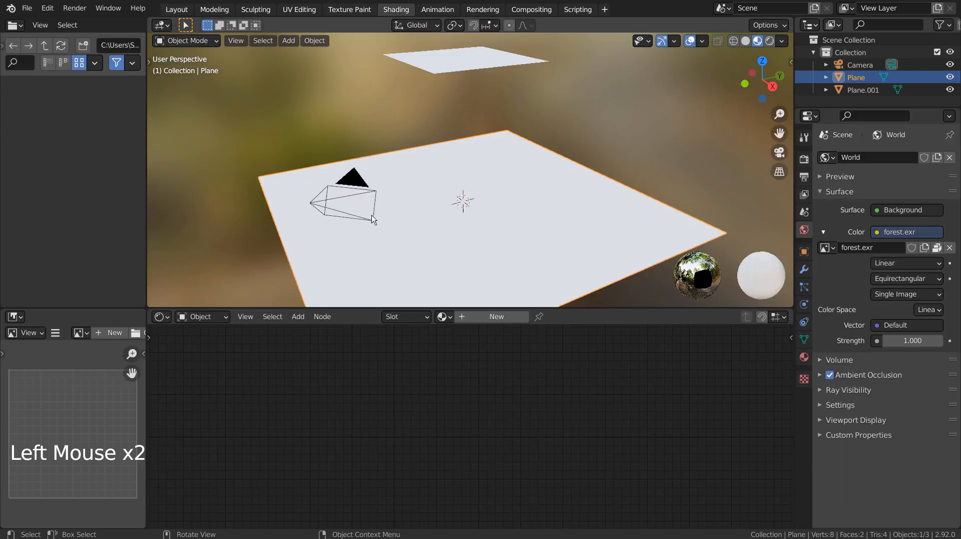
{"action": "left_click", "coordinate": [111, 332]}
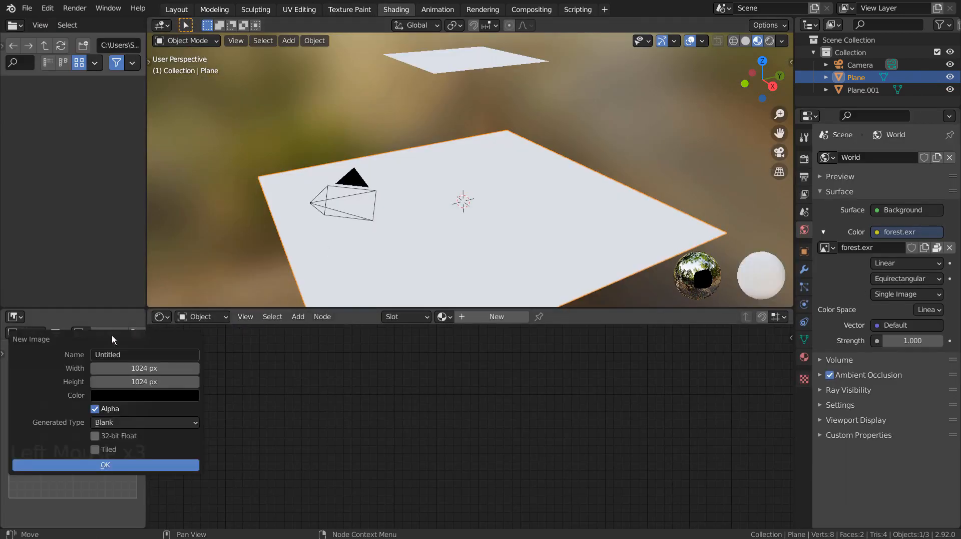
{"action": "left_click", "coordinate": [146, 422]}
{"action": "left_click", "coordinate": [140, 449]}
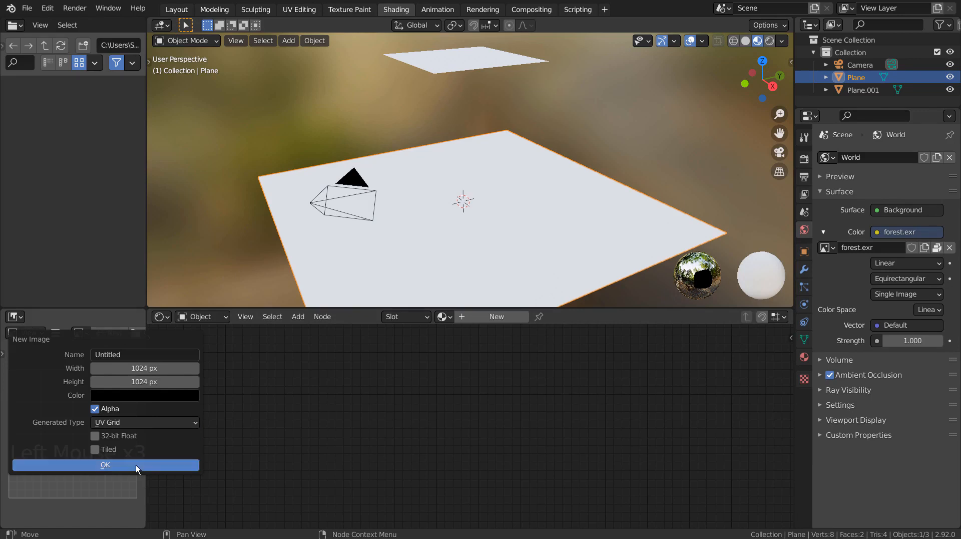
{"action": "left_click", "coordinate": [136, 465]}
{"action": "left_click", "coordinate": [482, 317]}
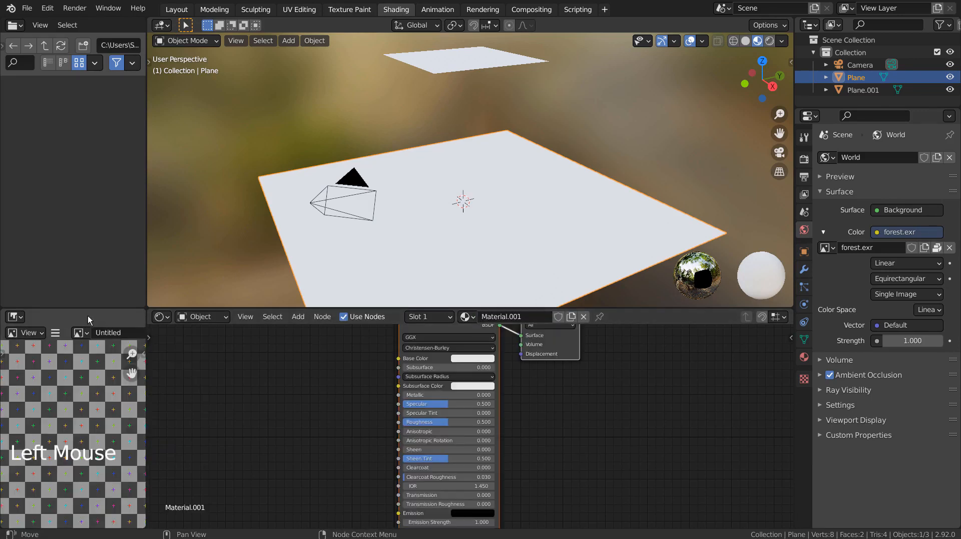
{"action": "left_click_drag", "start_coordinate": [79, 336], "coordinate": [331, 379]}
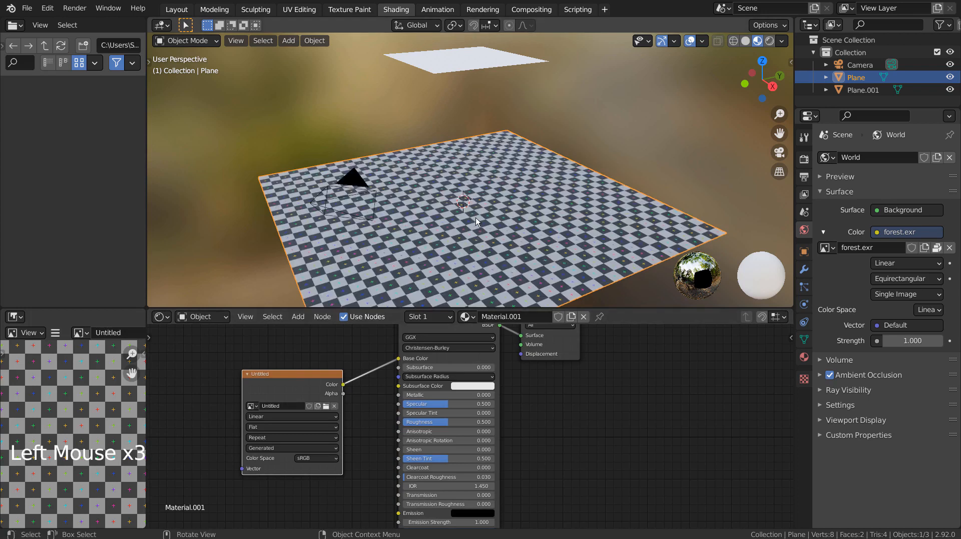
Add a Teapot+ mesh at the centre of the floor and scale it down to about 0.35.
{"action": "key", "text": "shift+a"}
{"action": "mouse_move", "coordinate": [476, 218]}
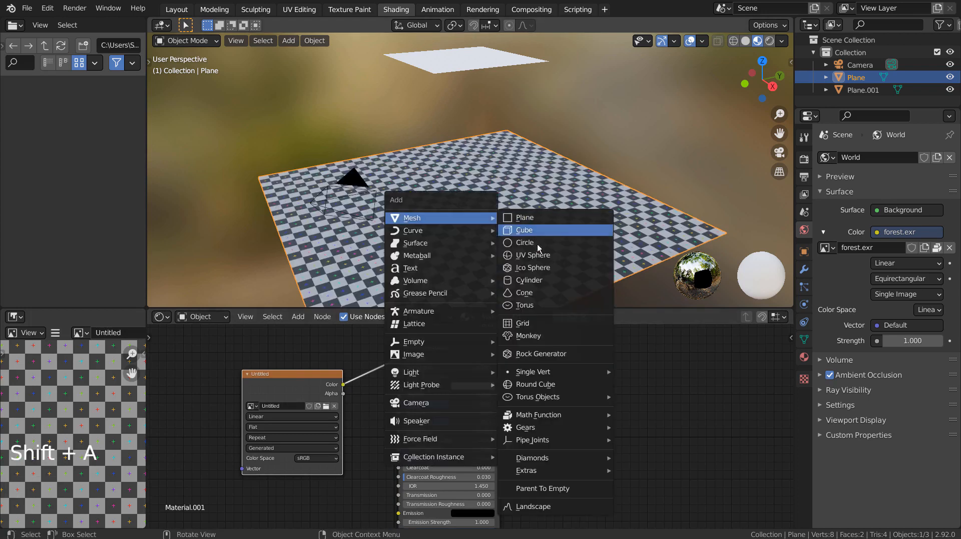
{"action": "mouse_move", "coordinate": [557, 470]}
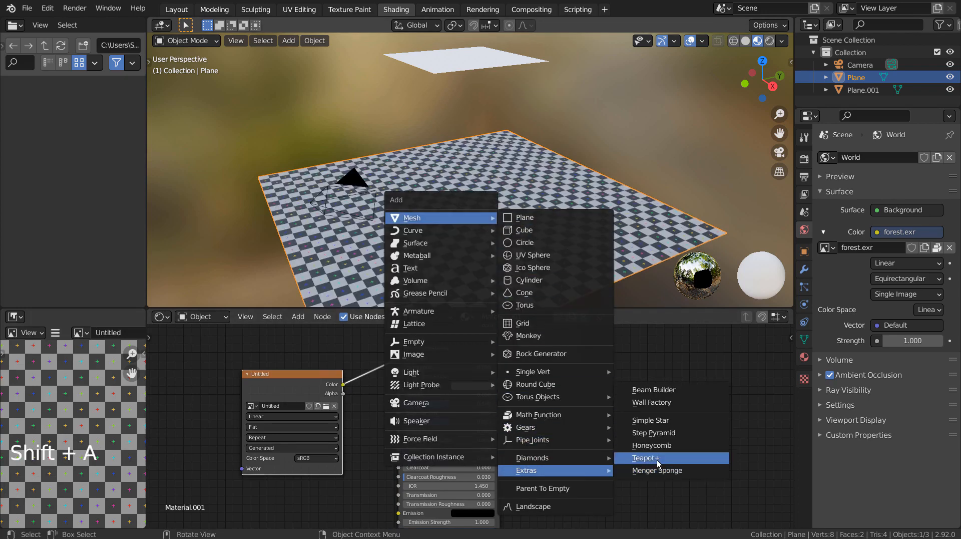
{"action": "left_click", "coordinate": [707, 458]}
{"action": "key", "text": "s"}
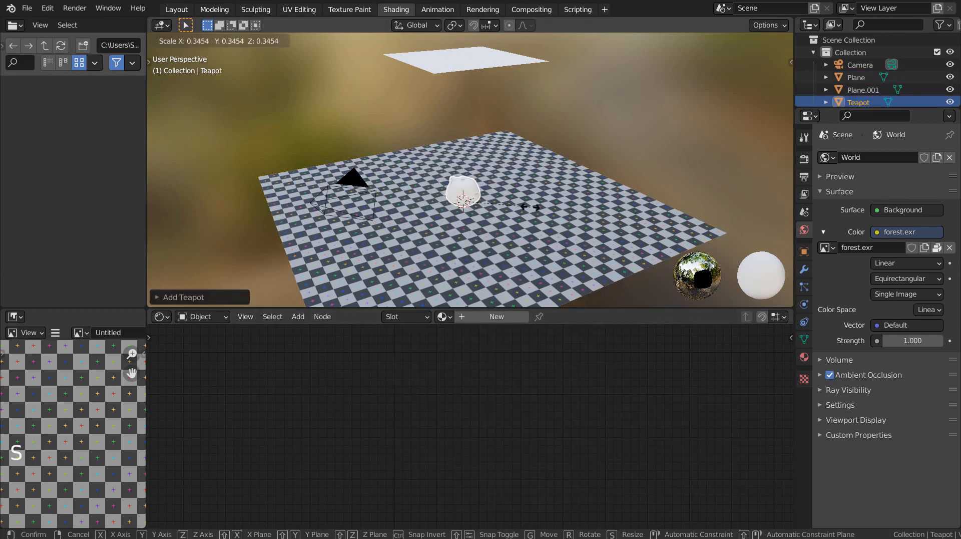
{"action": "left_click", "coordinate": [527, 206]}
Add a Subdivision modifier to the teapot with viewport and render levels both set to 3.
{"action": "key", "text": "ctrl+3"}
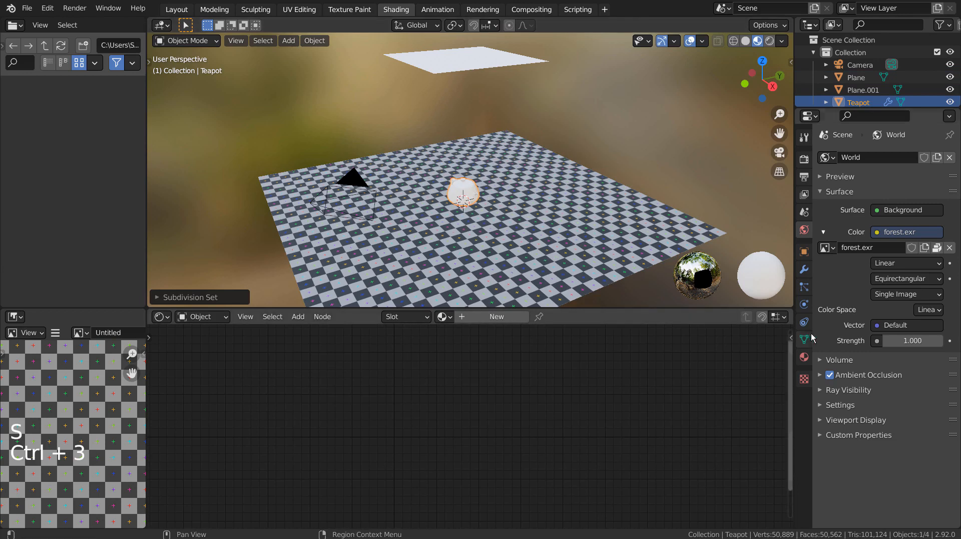
{"action": "left_click", "coordinate": [804, 269]}
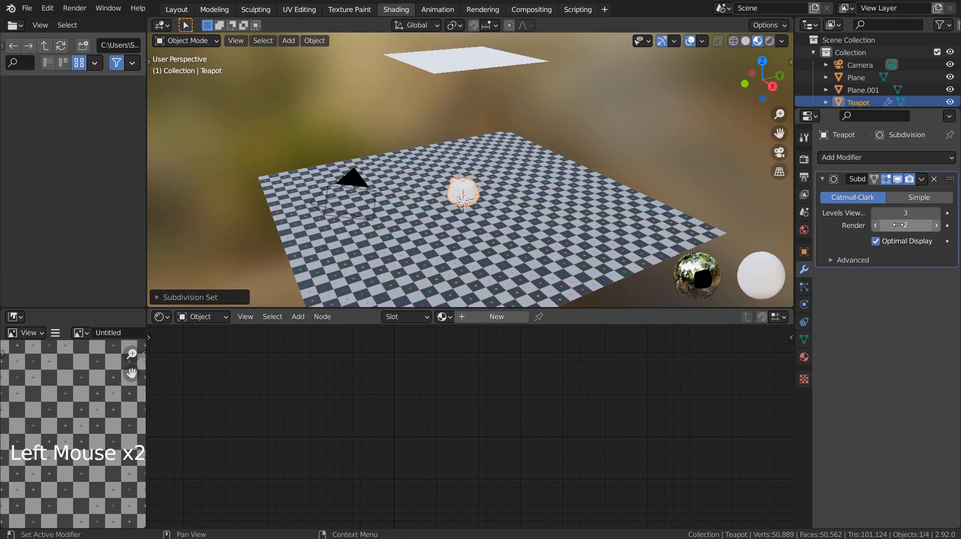
{"action": "right_click", "coordinate": [456, 190]}
{"action": "left_click", "coordinate": [413, 219]}
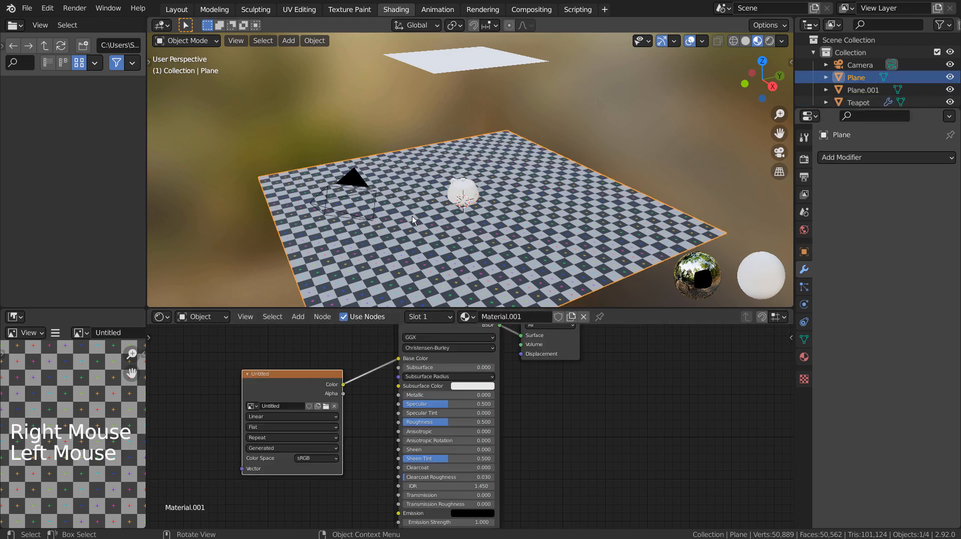
Give the teapot a new material with a Roughness of 0.037.
{"action": "double_click", "coordinate": [459, 187]}
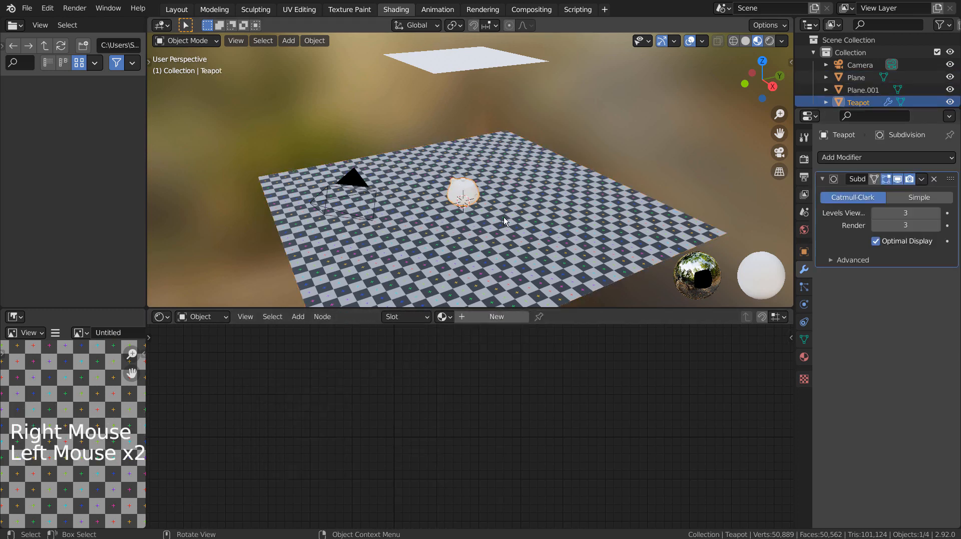
{"action": "left_click", "coordinate": [804, 356]}
{"action": "left_click", "coordinate": [874, 199]}
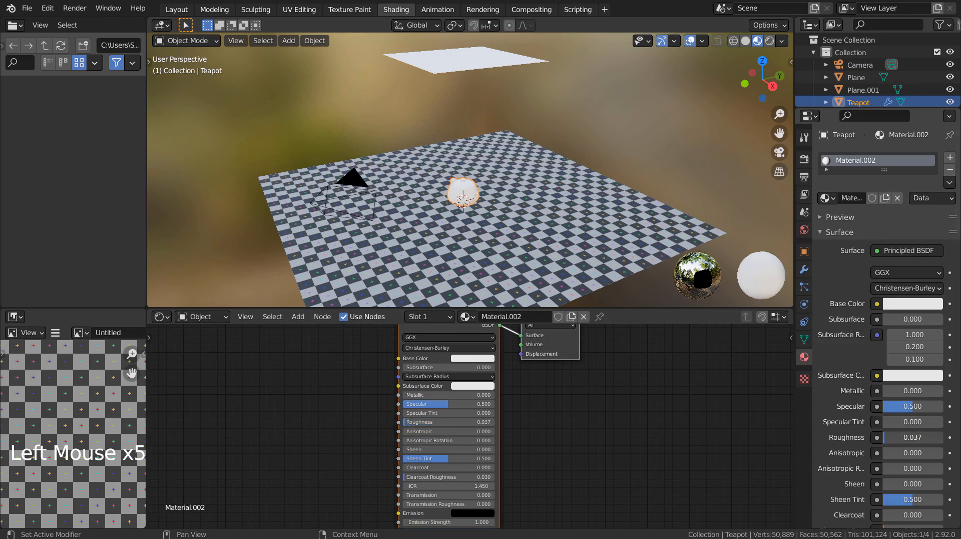
Switch the viewport to Rendered shading to preview the teapot on the floor.
{"action": "middle_click_drag", "start_coordinate": [504, 206], "coordinate": [499, 185]}
{"action": "scroll", "coordinate": [589, 214], "scroll_direction": "up", "scroll_amount": 5}
{"action": "mouse_move", "coordinate": [499, 184]}
{"action": "middle_mouse_down"}
{"action": "mouse_move", "coordinate": [457, 215]}
{"action": "mouse_move", "coordinate": [517, 184]}
{"action": "mouse_move", "coordinate": [520, 193]}
{"action": "middle_mouse_up"}
{"action": "scroll", "coordinate": [457, 215], "scroll_direction": "up", "scroll_amount": 3}
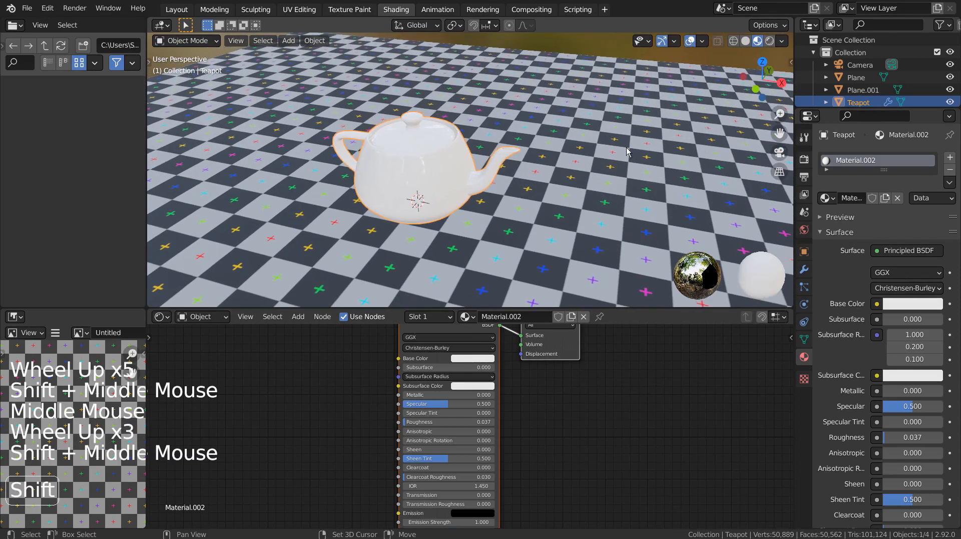
{"action": "left_click", "coordinate": [772, 43]}
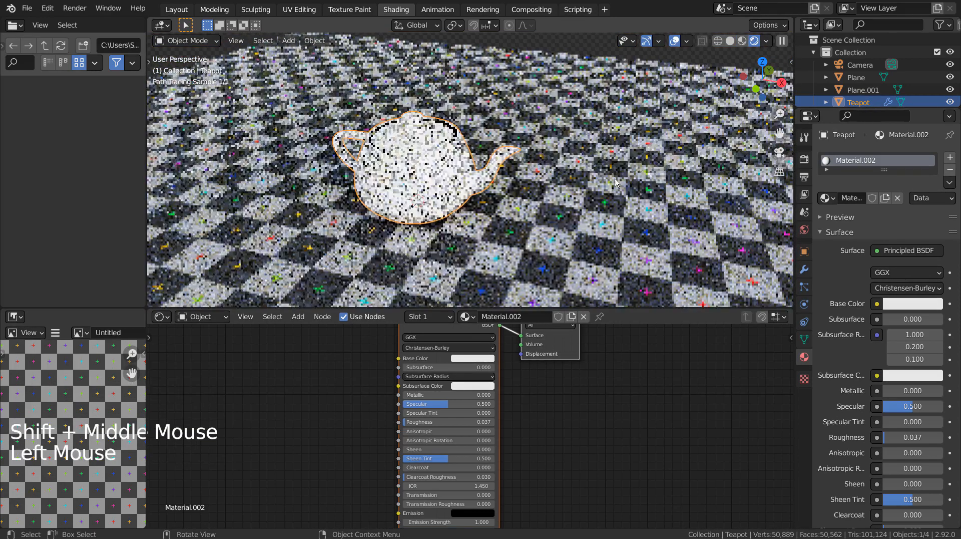
Lower the world background Strength to 0.3.
{"action": "double_click", "coordinate": [615, 183]}
{"action": "scroll", "coordinate": [616, 183], "scroll_direction": "down", "scroll_amount": 5}
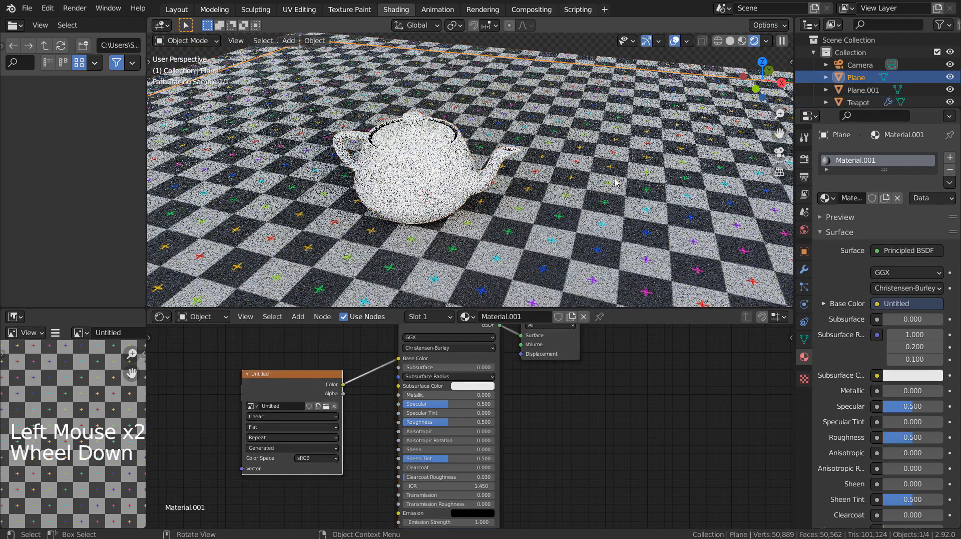
{"action": "left_click", "coordinate": [805, 229]}
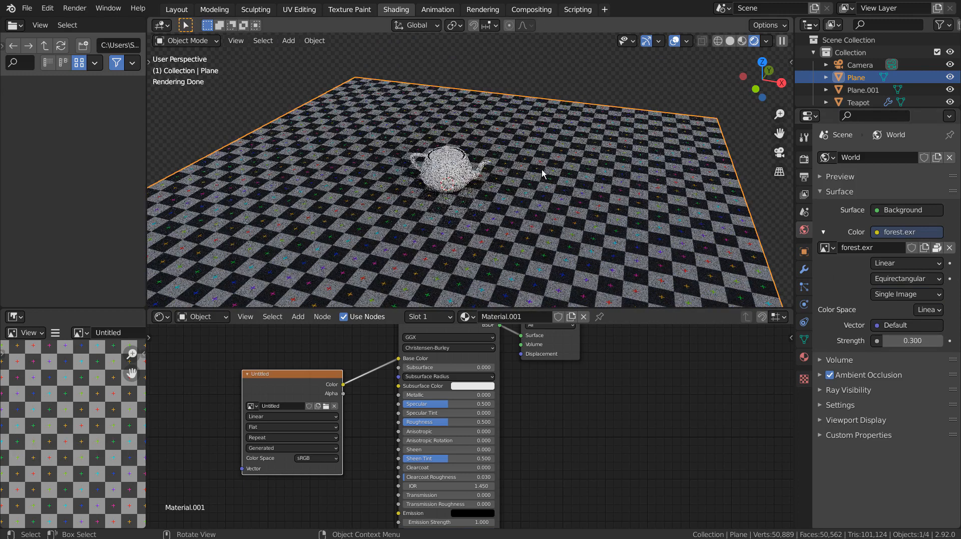
Give the upper plane a new material and delete its Principled BSDF node.
{"action": "scroll", "coordinate": [538, 158], "scroll_direction": "down", "scroll_amount": 4}
{"action": "left_click", "coordinate": [480, 73]}
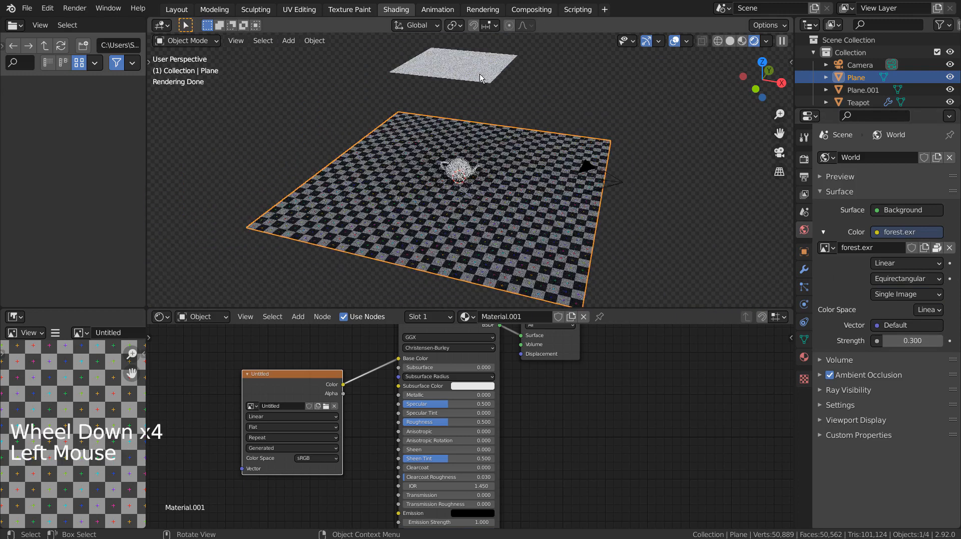
{"action": "left_click", "coordinate": [487, 304]}
{"action": "left_click", "coordinate": [489, 316]}
{"action": "left_click", "coordinate": [422, 361]}
{"action": "key", "text": "x"}
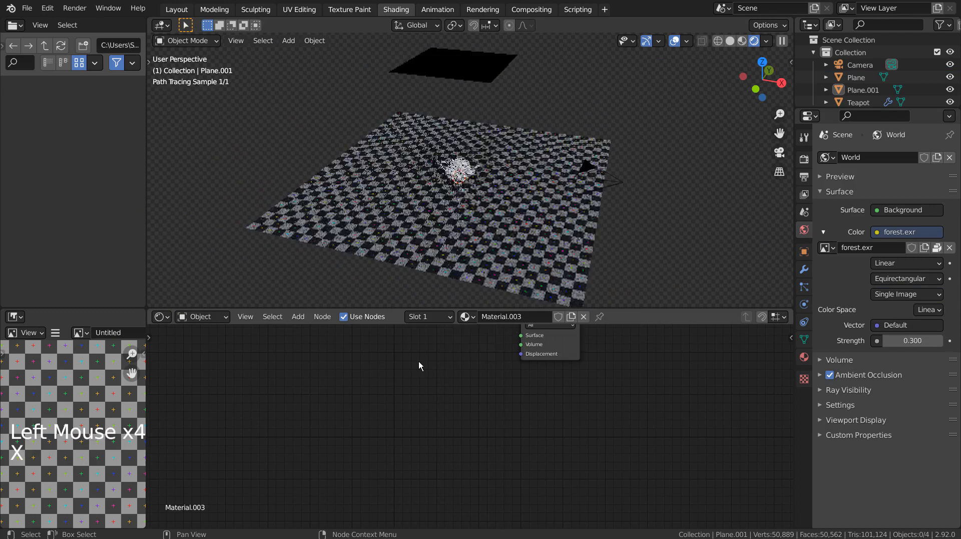
Add an Emission shader to the upper plane's material and connect it to the Material Output's Surface.
{"action": "key", "text": "shift+a"}
{"action": "left_click", "coordinate": [418, 362]}
{"action": "type", "text": "e"}
{"action": "left_click", "coordinate": [429, 384]}
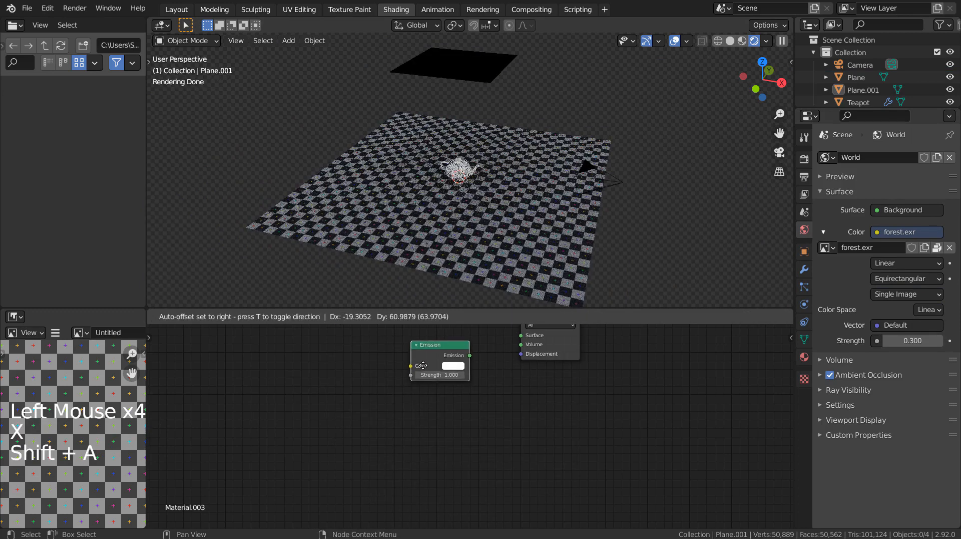
{"action": "left_click", "coordinate": [423, 365]}
{"action": "left_click_drag", "start_coordinate": [469, 354], "coordinate": [520, 335]}
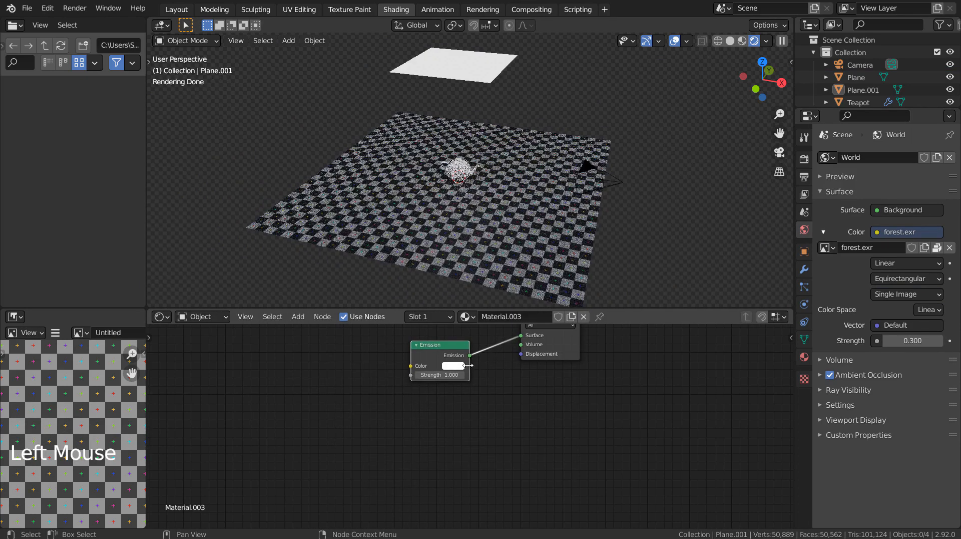
Set the Emission shader's Strength to 6.
{"action": "left_click", "coordinate": [440, 374]}
{"action": "key", "text": "Return"}
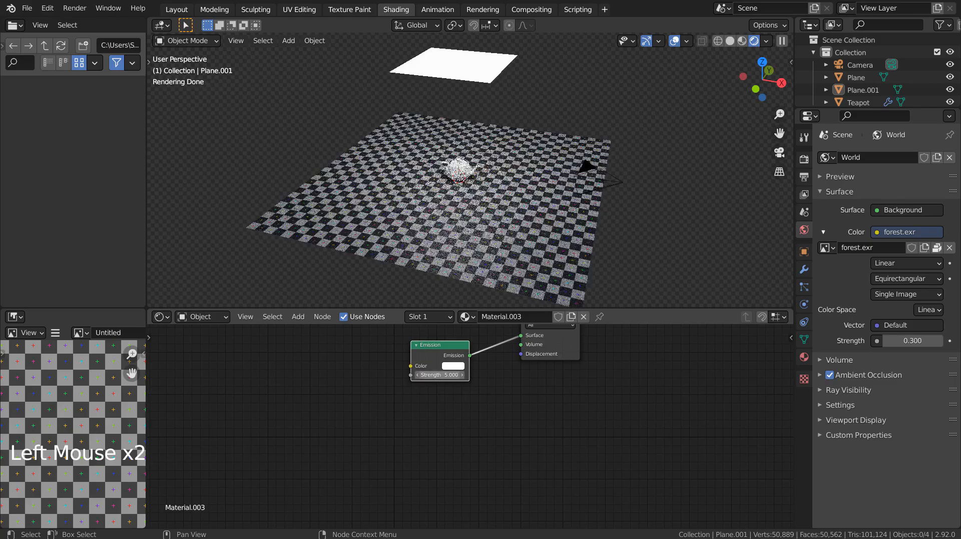
{"action": "type", "text": "6"}
{"action": "key", "text": "Return"}
Lower the ground plane material's Roughness to about 0.104.
{"action": "scroll", "coordinate": [500, 185], "scroll_direction": "up", "scroll_amount": 7}
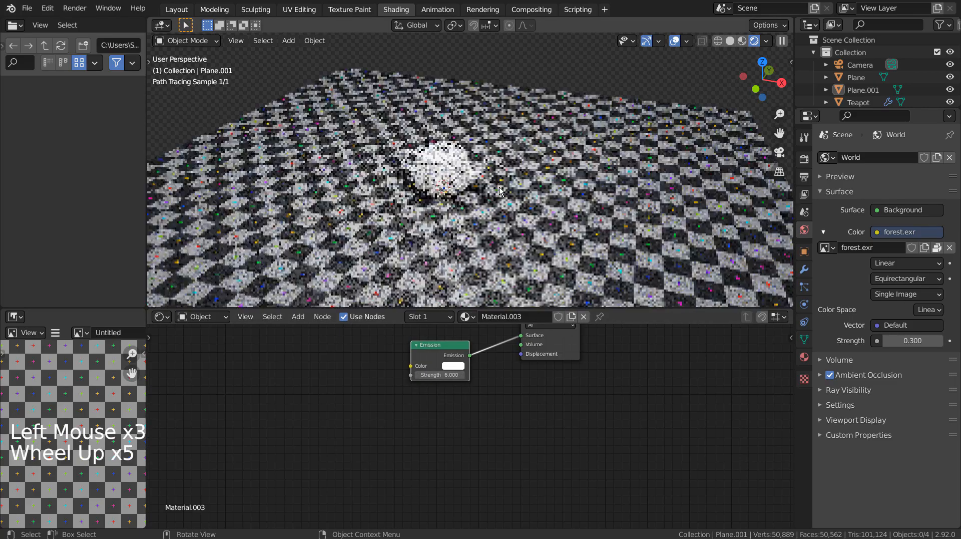
{"action": "middle_click_drag", "start_coordinate": [497, 197], "coordinate": [506, 214]}
{"action": "left_click", "coordinate": [591, 230]}
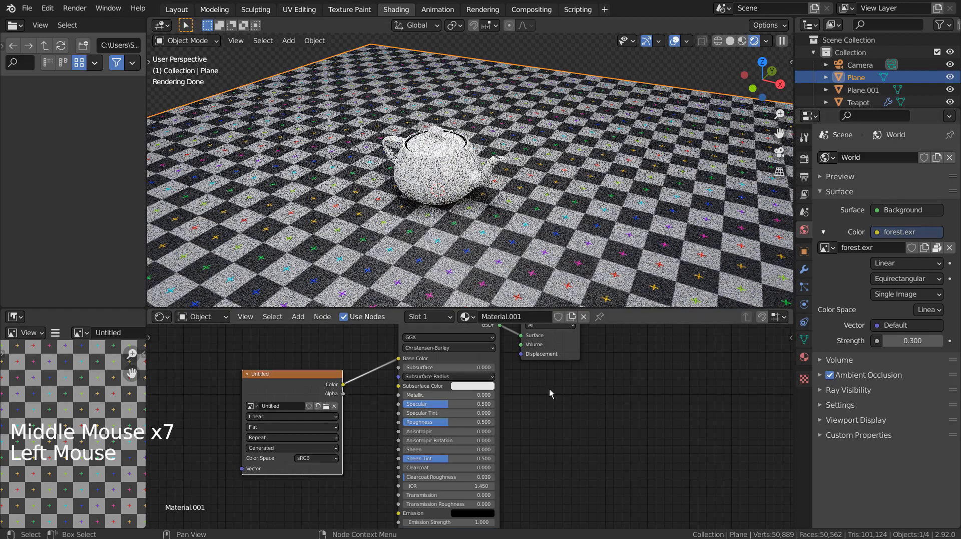
{"action": "left_click_drag", "start_coordinate": [445, 417], "coordinate": [415, 422]}
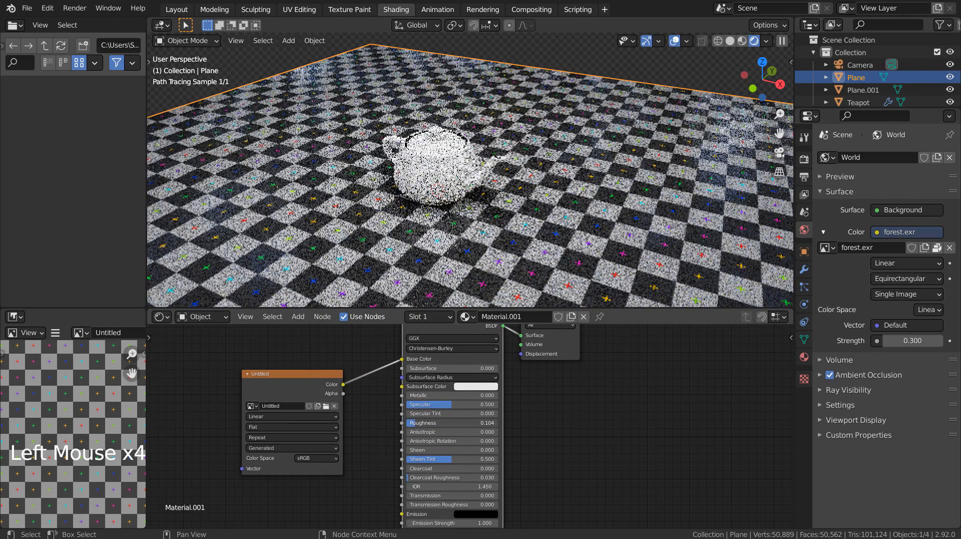
Add a third plane at the centre of the floor and rotate it 90° about the X axis.
{"action": "middle_click_drag", "start_coordinate": [540, 226], "coordinate": [544, 205]}
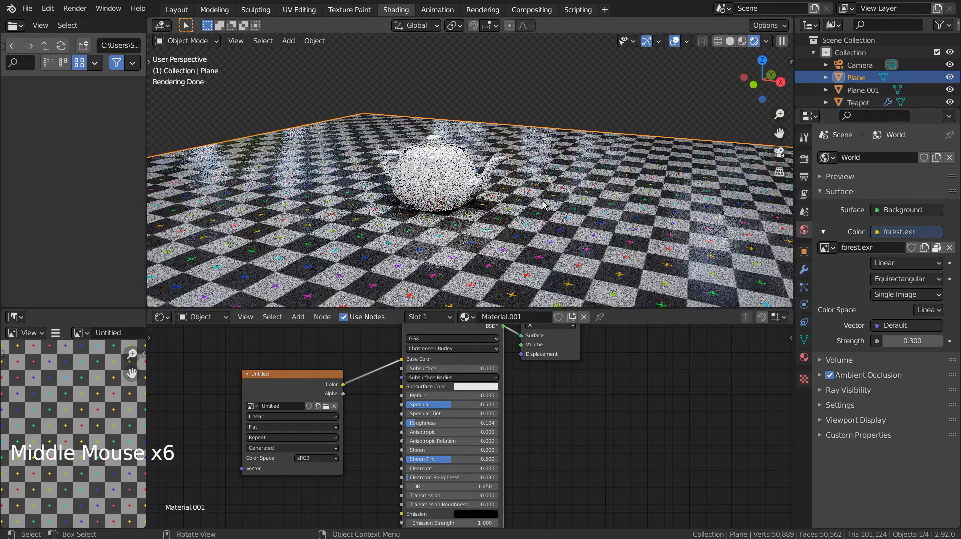
{"action": "scroll", "coordinate": [545, 206], "scroll_direction": "down", "scroll_amount": 3}
{"action": "scroll", "coordinate": [544, 205], "scroll_direction": "down", "scroll_amount": 3}
{"action": "left_click", "coordinate": [670, 191]}
{"action": "key", "text": "shift+a"}
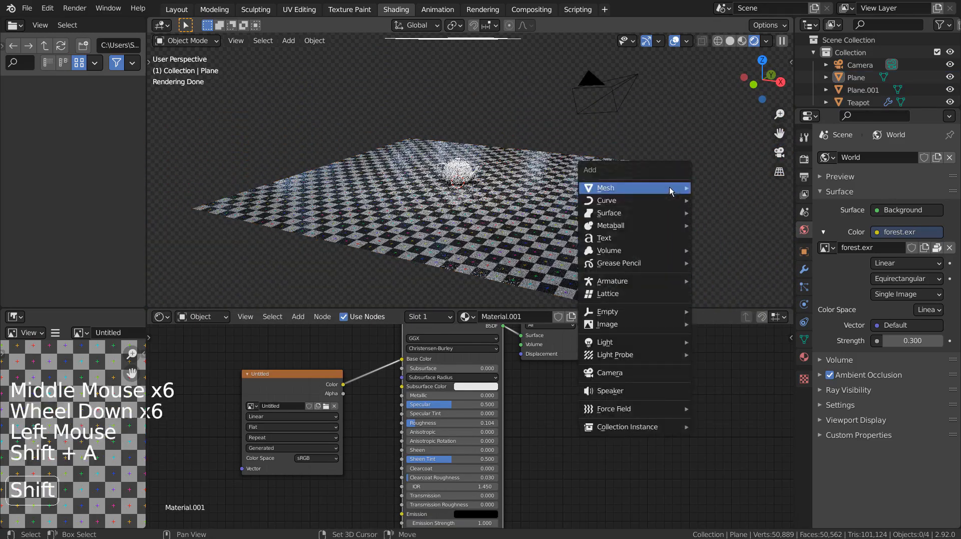
{"action": "mouse_move", "coordinate": [669, 189]}
{"action": "left_click", "coordinate": [716, 189]}
{"action": "key", "text": "r"}
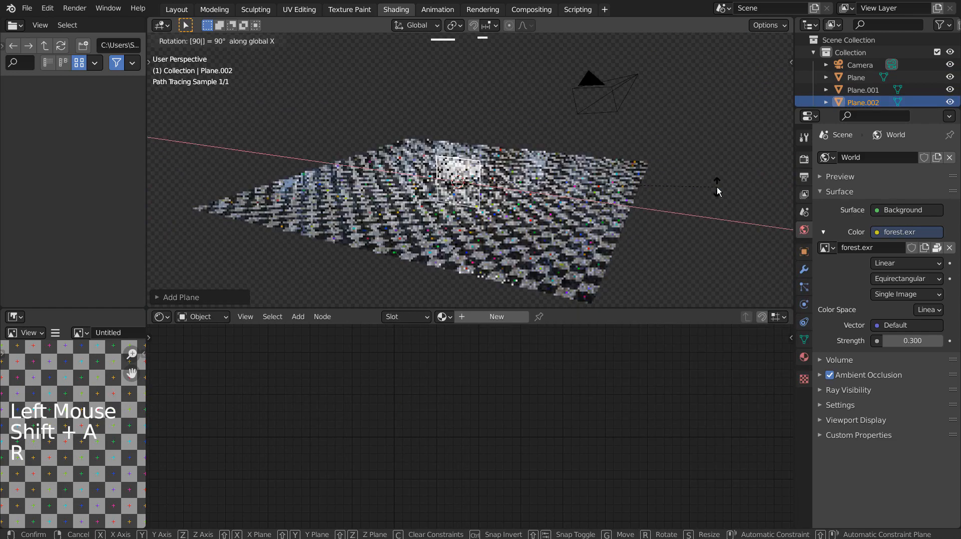
Shrink the third plane, move it away from the teapot toward the floor's far side, and stretch it along Z into a tall strip.
{"action": "key", "text": "s"}
{"action": "key", "text": "g"}
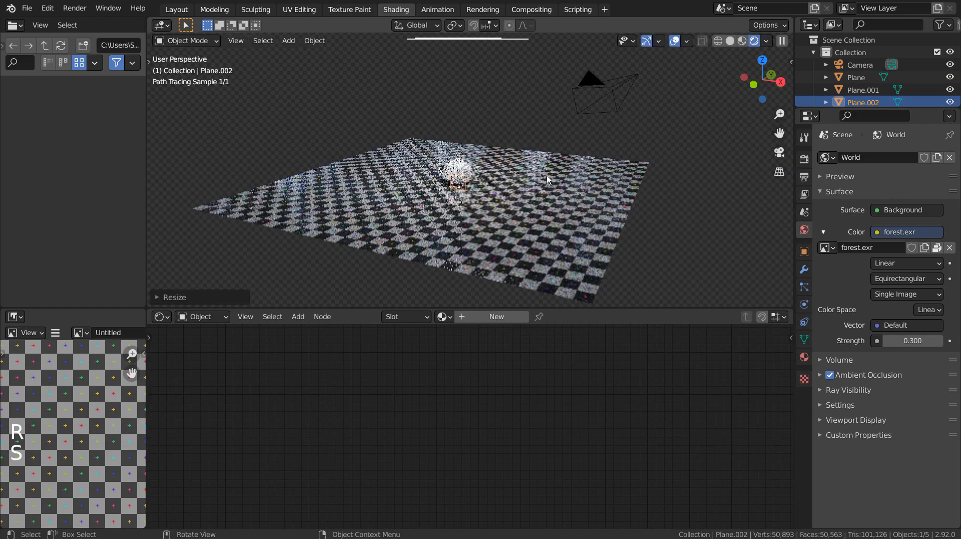
{"action": "key", "text": "z"}
{"action": "key", "text": "y"}
{"action": "left_click", "coordinate": [654, 149]}
{"action": "key", "text": "s"}
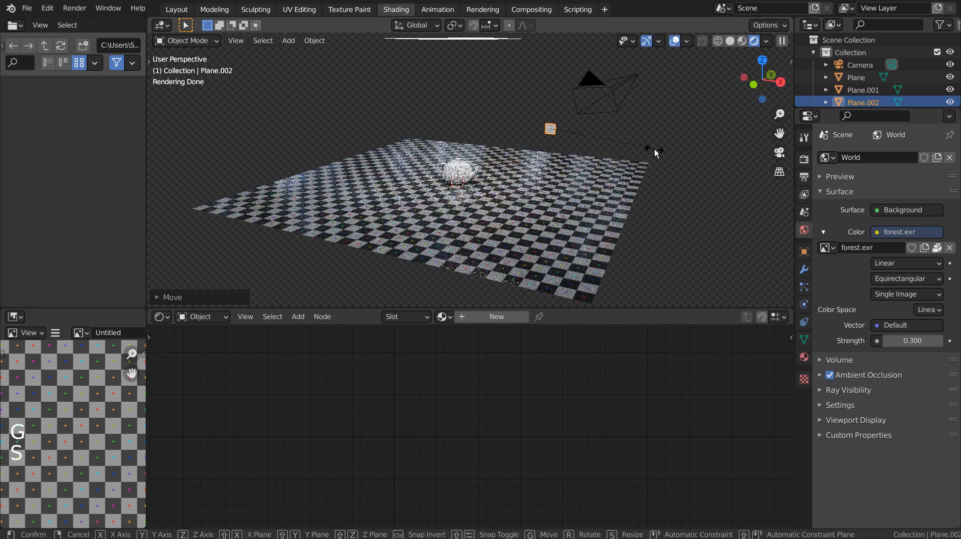
{"action": "key", "text": "z"}
{"action": "left_click", "coordinate": [212, 279]}
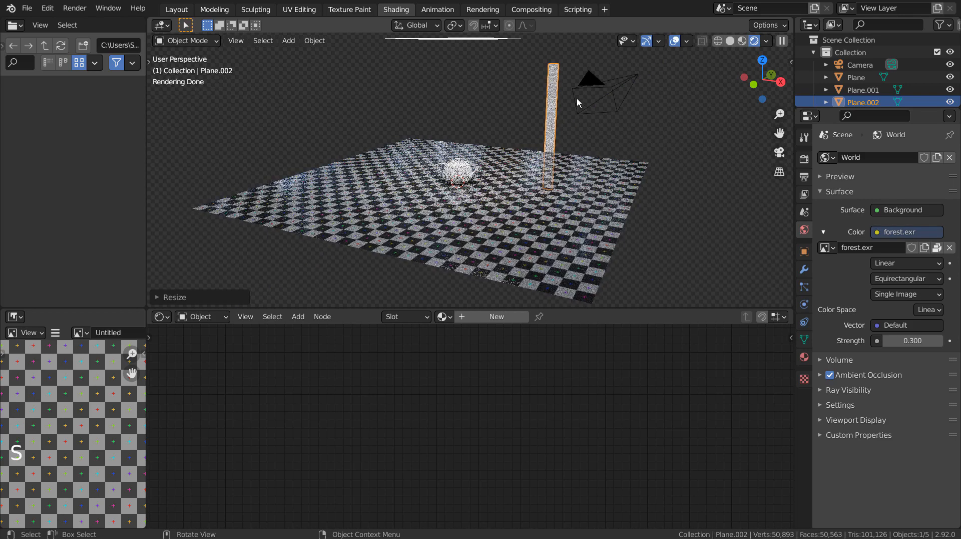
Assign the existing emission material Material.003 to the tall vertical plane.
{"action": "left_click", "coordinate": [804, 358]}
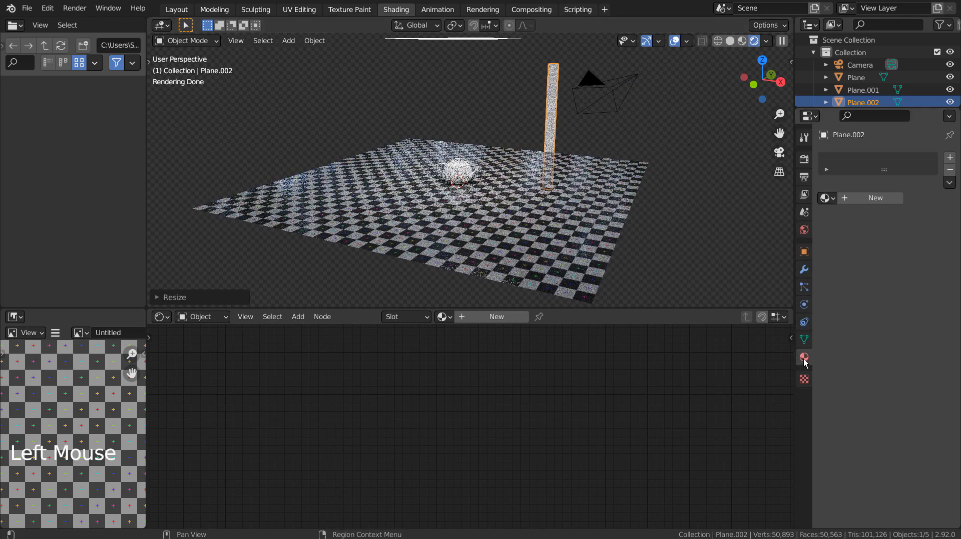
{"action": "left_click", "coordinate": [825, 199]}
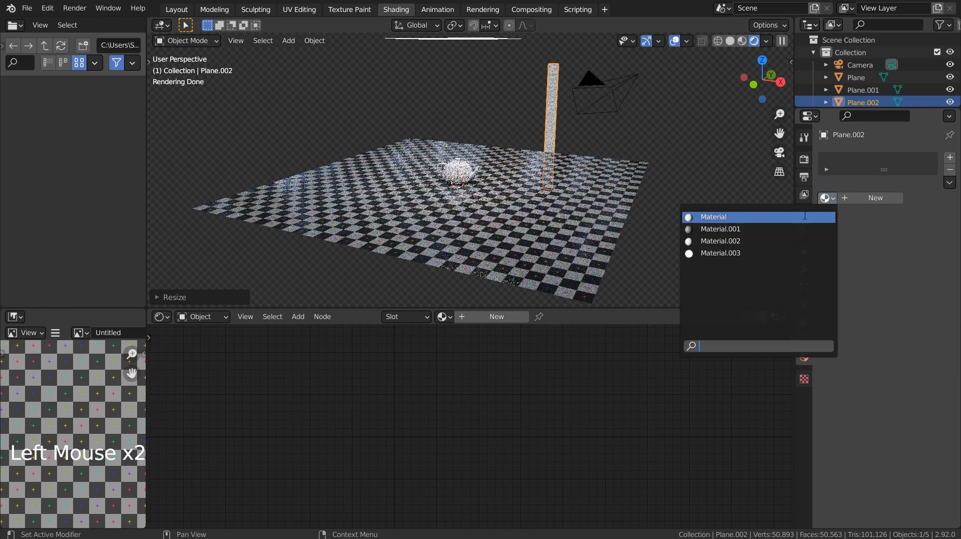
{"action": "left_click", "coordinate": [781, 252]}
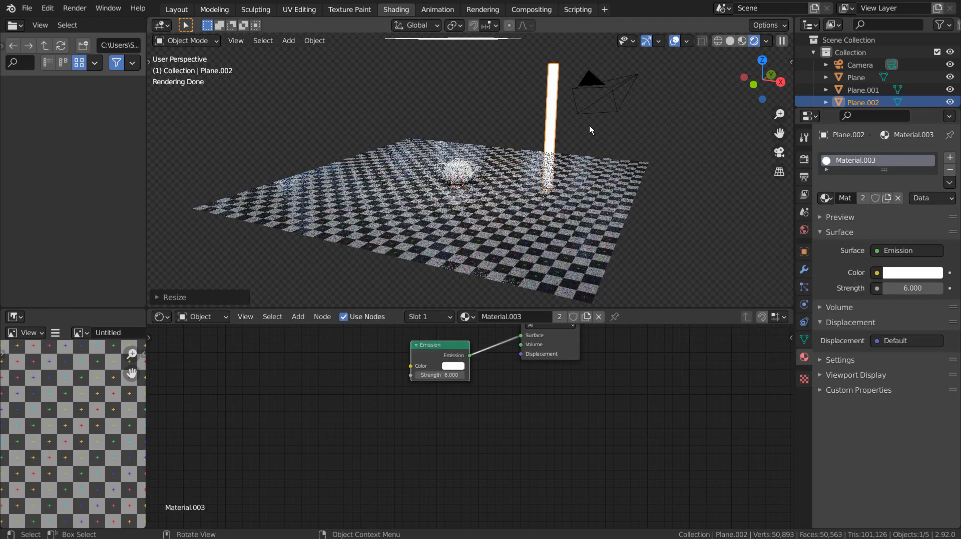
Make the tall plane's material a single-user copy and set its emission Strength to 12.
{"action": "mouse_move", "coordinate": [590, 125]}
{"action": "middle_mouse_down"}
{"action": "mouse_move", "coordinate": [580, 143]}
{"action": "mouse_move", "coordinate": [589, 143]}
{"action": "middle_mouse_up"}
{"action": "scroll", "coordinate": [580, 143], "scroll_direction": "up", "scroll_amount": 1}
{"action": "scroll", "coordinate": [580, 143], "scroll_direction": "up", "scroll_amount": 3}
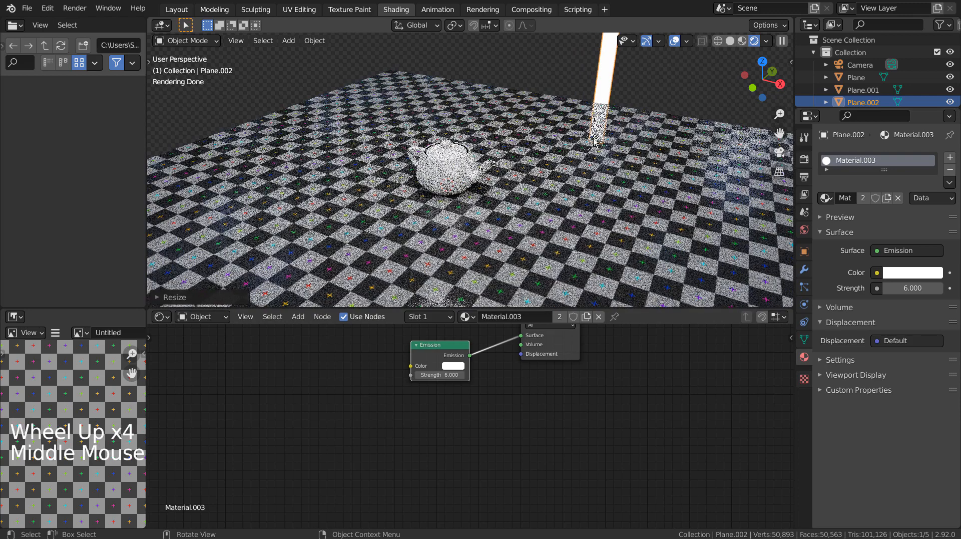
{"action": "left_click", "coordinate": [604, 92]}
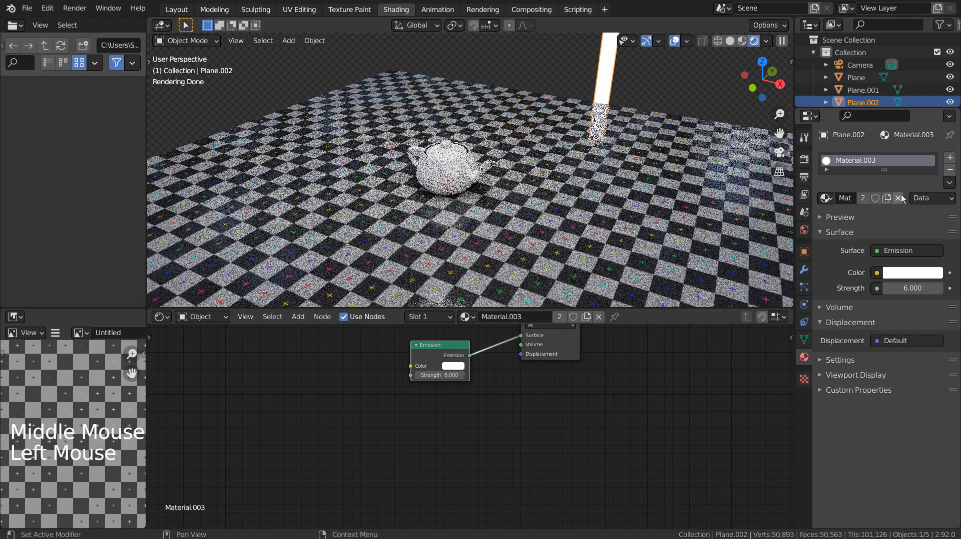
{"action": "left_click_drag", "start_coordinate": [910, 283], "coordinate": [911, 279]}
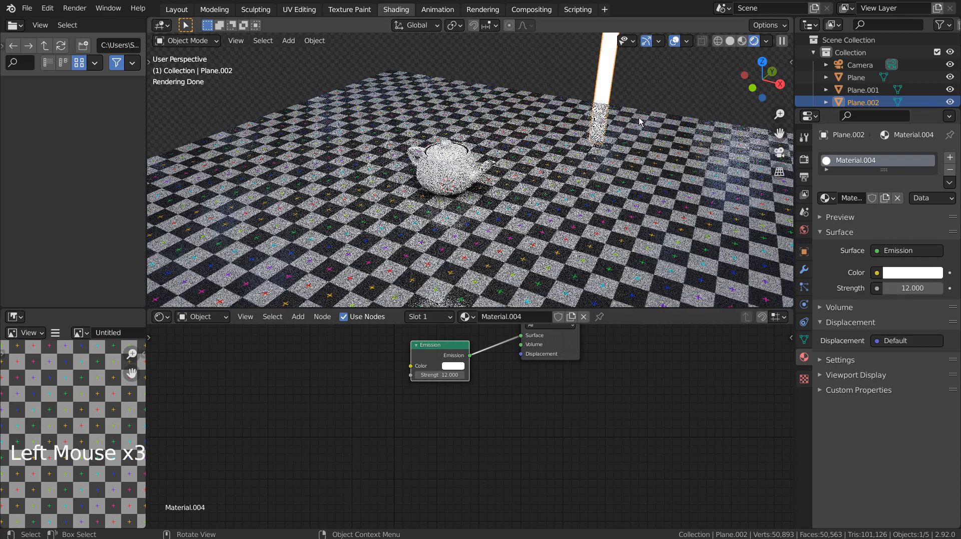
Turn off Ambient Occlusion in the World settings.
{"action": "left_click", "coordinate": [804, 160]}
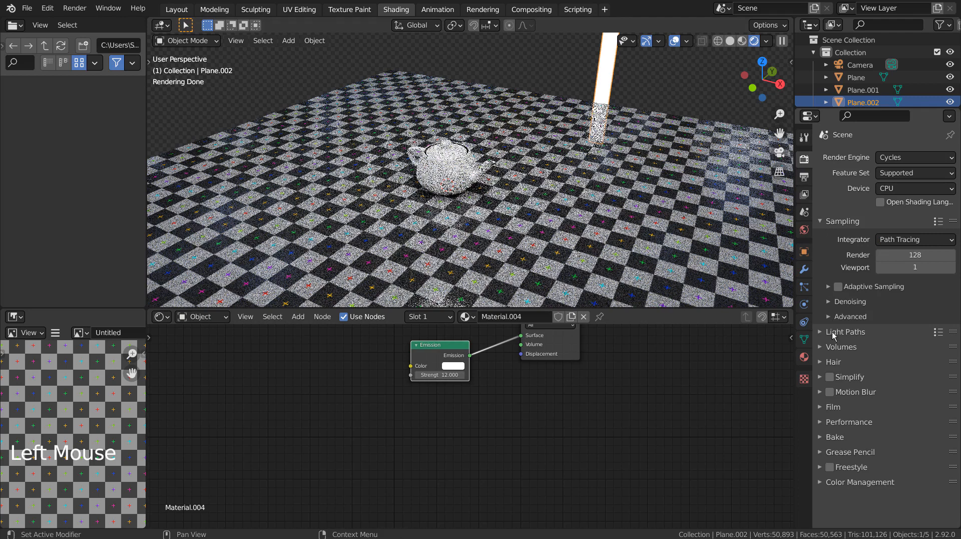
{"action": "left_click", "coordinate": [804, 229]}
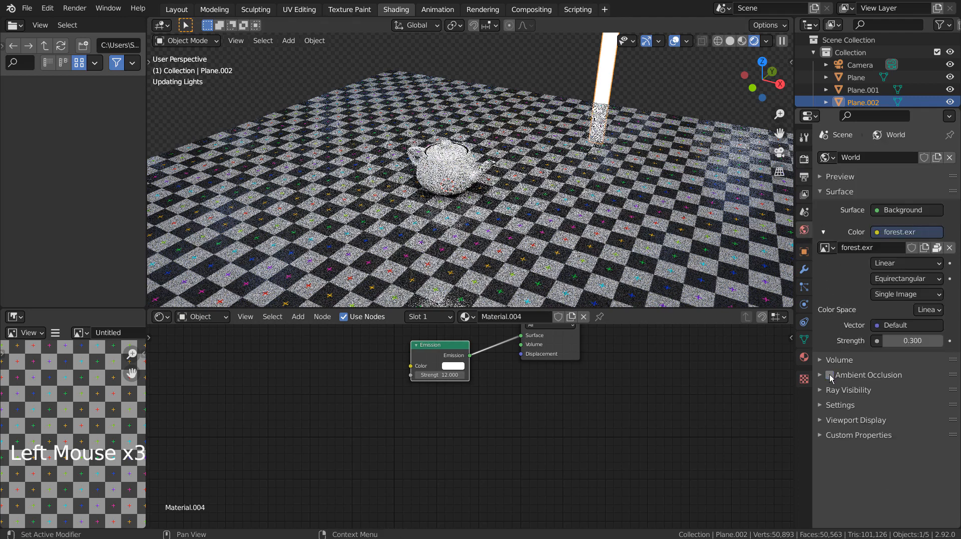
{"action": "left_click", "coordinate": [829, 375]}
Move the tall light plane along the global Y axis.
{"action": "middle_click_drag", "start_coordinate": [590, 234], "coordinate": [616, 90]}
{"action": "left_click", "coordinate": [616, 90]}
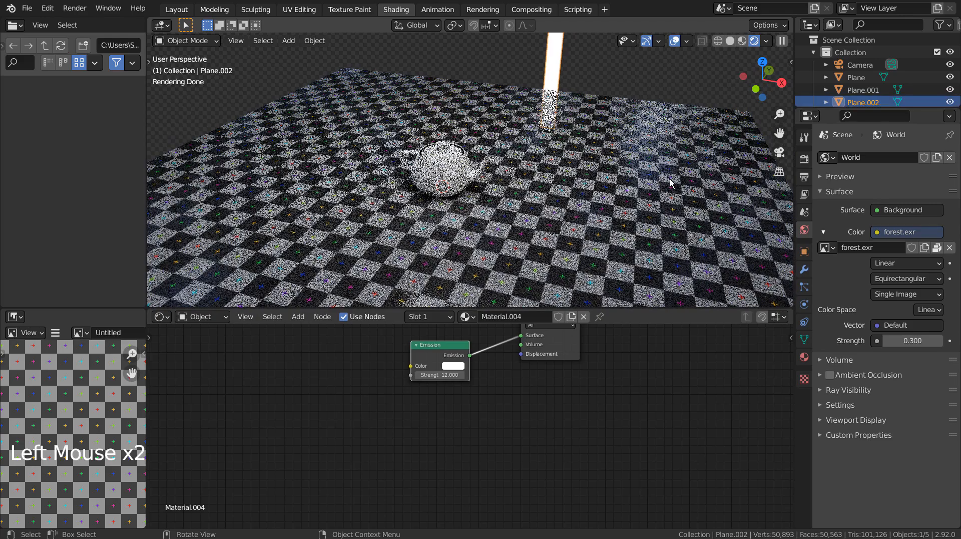
{"action": "scroll", "coordinate": [671, 184], "scroll_direction": "down", "scroll_amount": 3}
{"action": "middle_click_drag", "start_coordinate": [671, 183], "coordinate": [577, 166]}
{"action": "middle_click_drag", "start_coordinate": [576, 166], "coordinate": [616, 181]}
{"action": "key", "text": "g"}
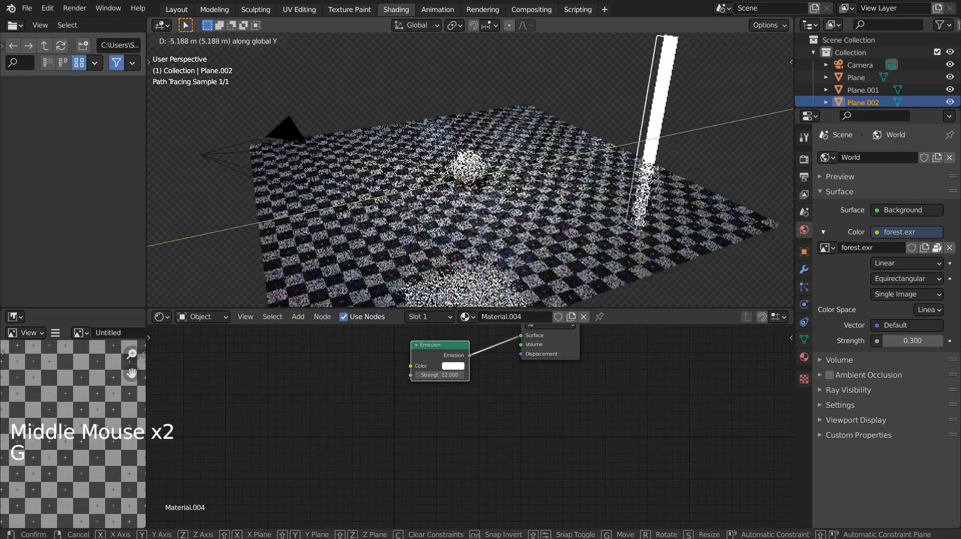
{"action": "left_click", "coordinate": [511, 182]}
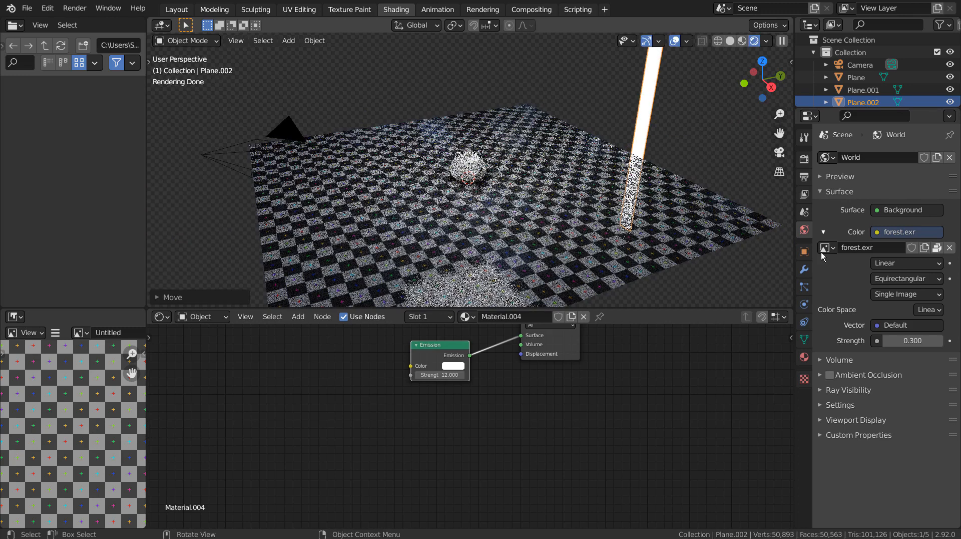
Set the Cycles viewport samples to 12 and check the light plane's reflection on the floor and teapot.
{"action": "left_click", "coordinate": [805, 159]}
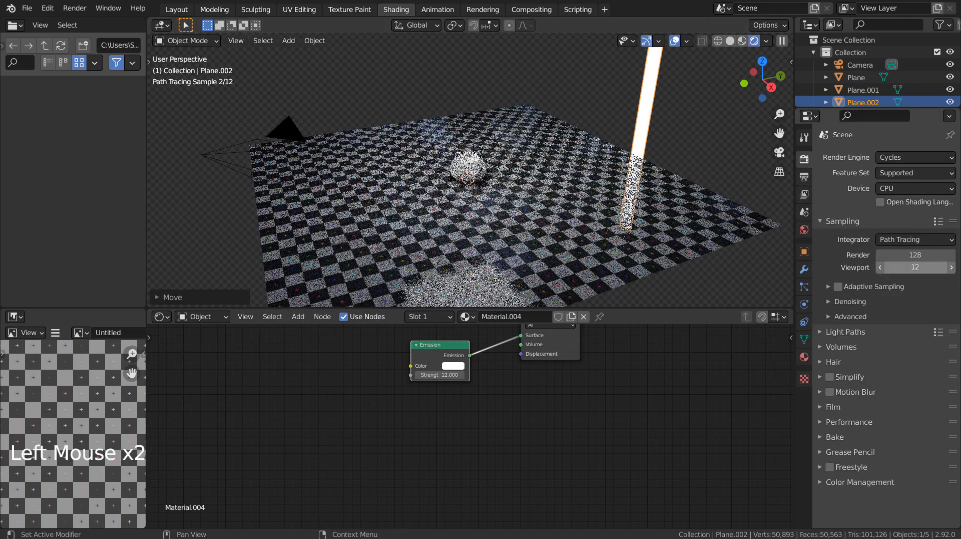
{"action": "middle_click_drag", "start_coordinate": [609, 205], "coordinate": [531, 204]}
{"action": "scroll", "coordinate": [532, 204], "scroll_direction": "up", "scroll_amount": 3}
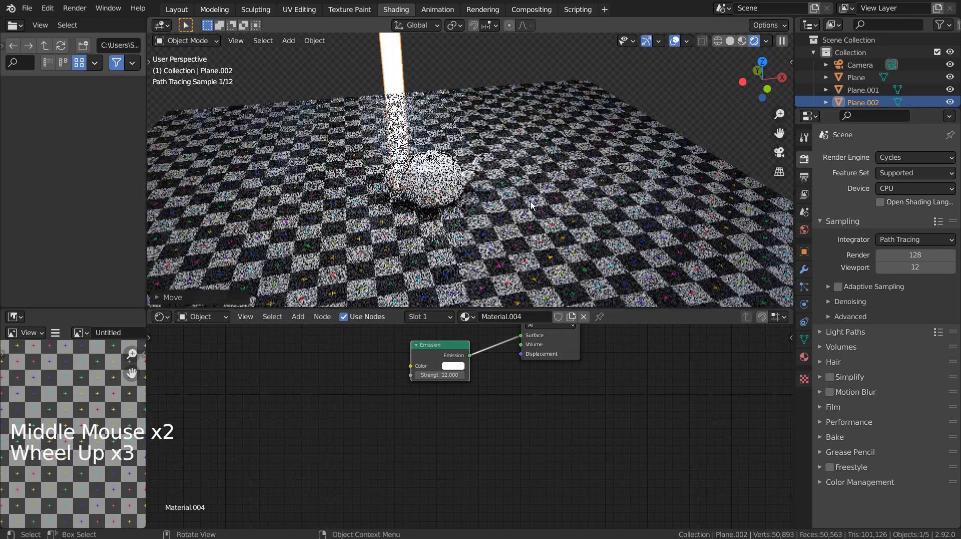
{"action": "left_click", "coordinate": [398, 76]}
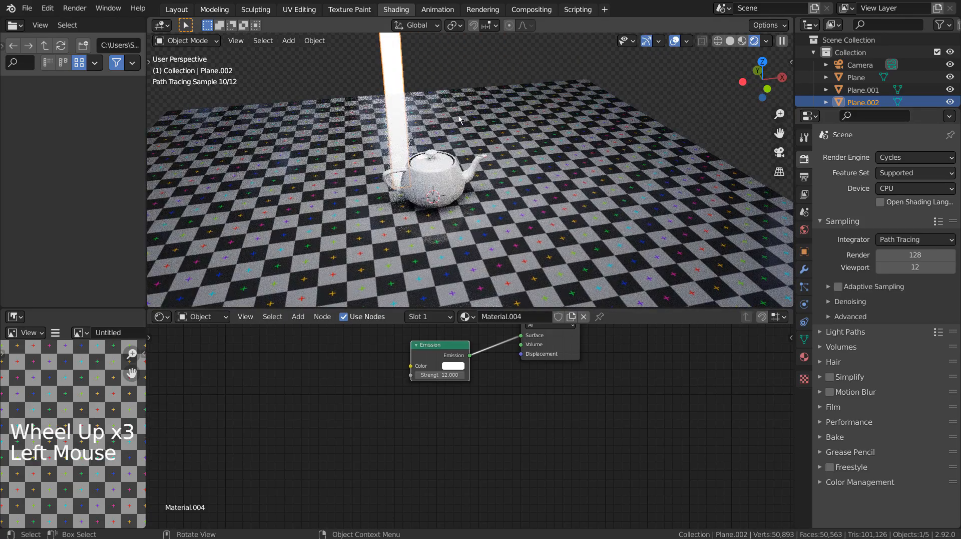
Reposition the tall light plane on the floor behind the teapot.
{"action": "middle_click_drag", "start_coordinate": [535, 173], "coordinate": [633, 180]}
{"action": "key", "text": "g"}
{"action": "left_click", "coordinate": [552, 171]}
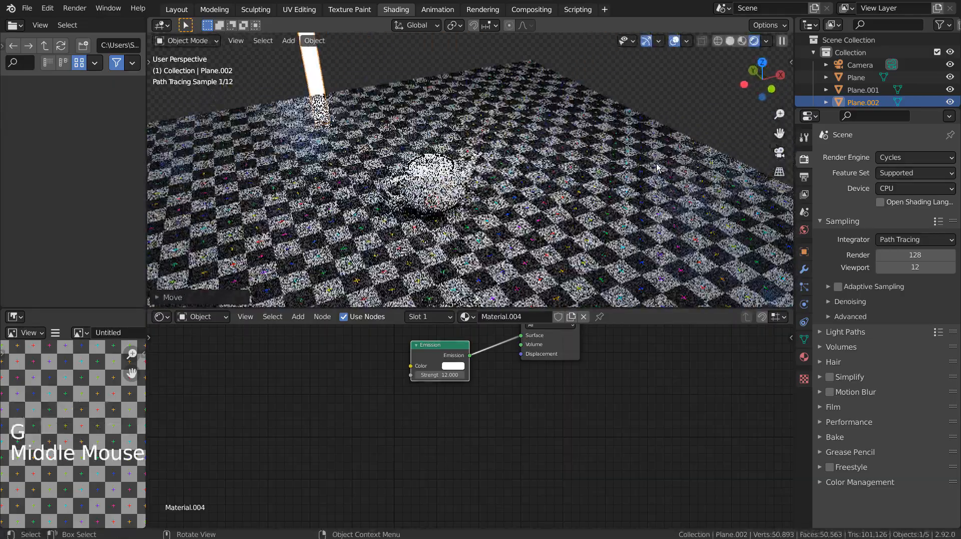
Set the tall plane's emission Strength to 6 and widen the plane along the X axis.
{"action": "left_click", "coordinate": [442, 375]}
{"action": "type", "text": "6"}
{"action": "key", "text": "Return"}
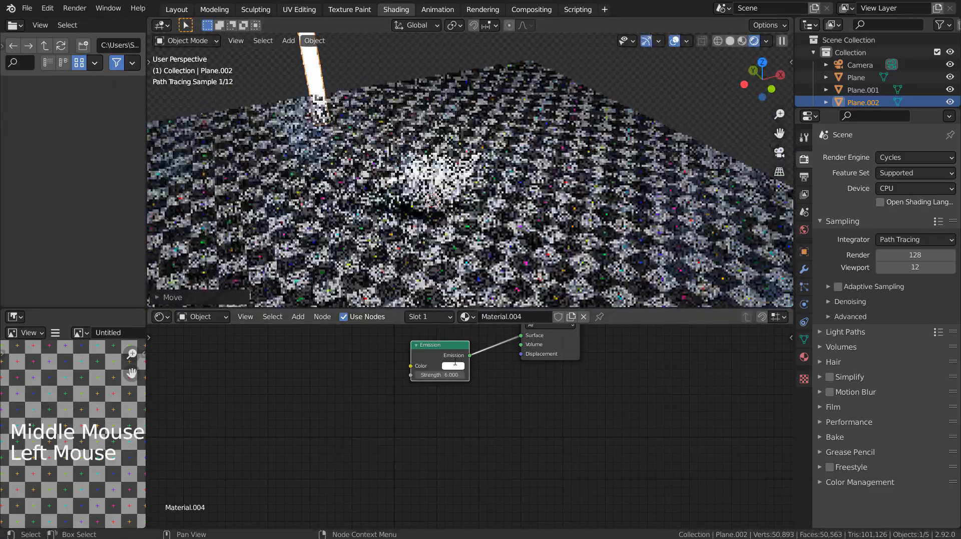
{"action": "key", "text": "s"}
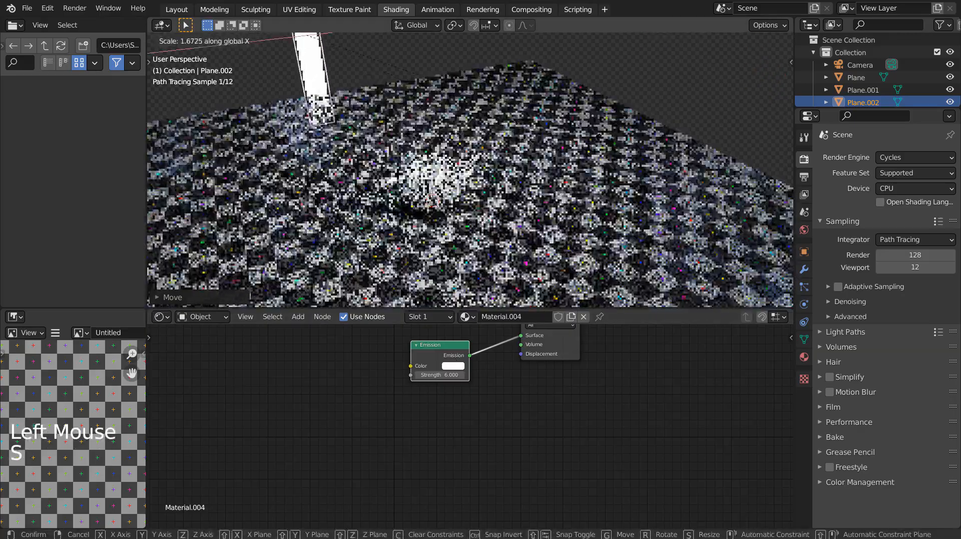
{"action": "left_click", "coordinate": [209, 143]}
Duplicate the light plane twice along the X axis to form a row of three window-like panels.
{"action": "key", "text": "shift+d"}
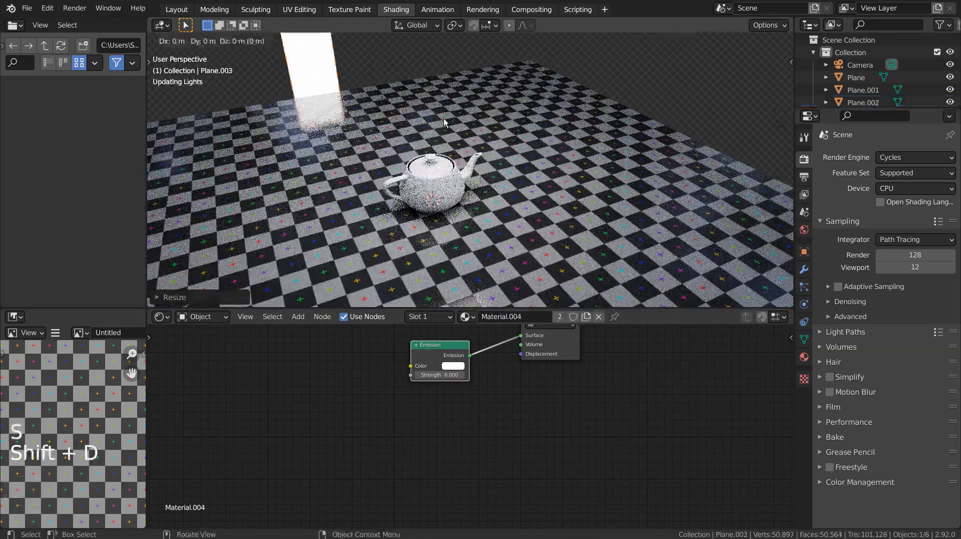
{"action": "key", "text": "x"}
{"action": "left_click", "coordinate": [500, 114]}
{"action": "key", "text": "shift+d"}
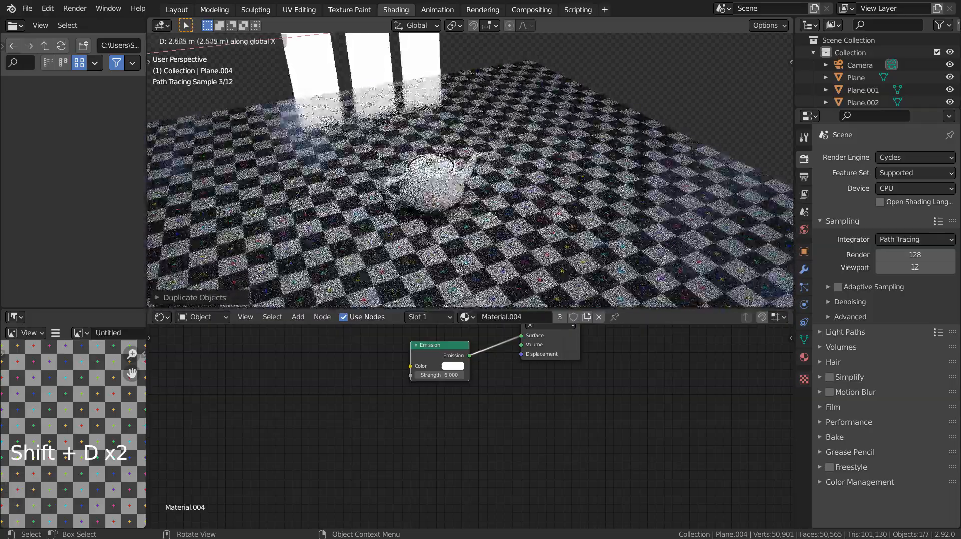
{"action": "left_click", "coordinate": [559, 113]}
Delete the three vertical light planes behind the teapot.
{"action": "middle_click_drag", "start_coordinate": [517, 200], "coordinate": [466, 197]}
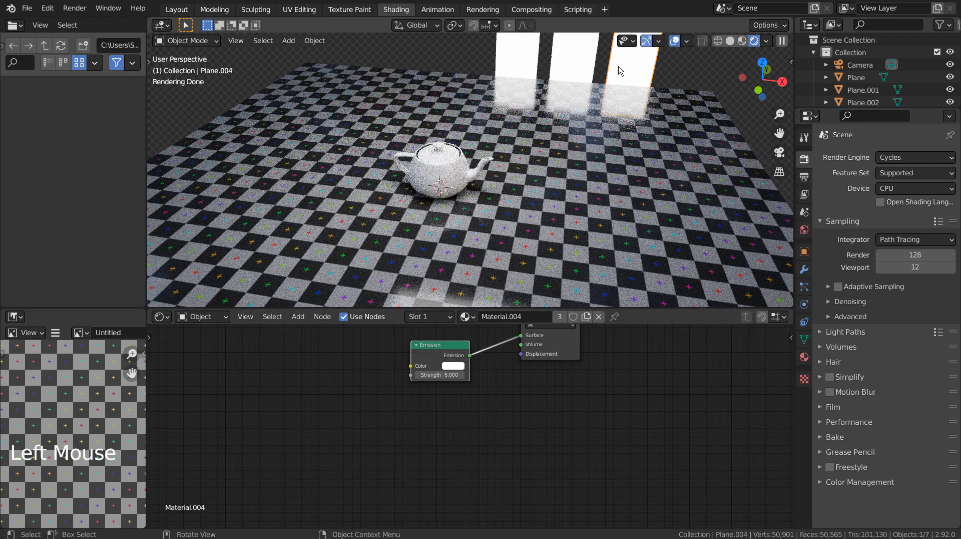
{"action": "left_click", "coordinate": [518, 68], "text": "shift"}
{"action": "key", "text": "x"}
{"action": "left_click", "coordinate": [501, 70]}
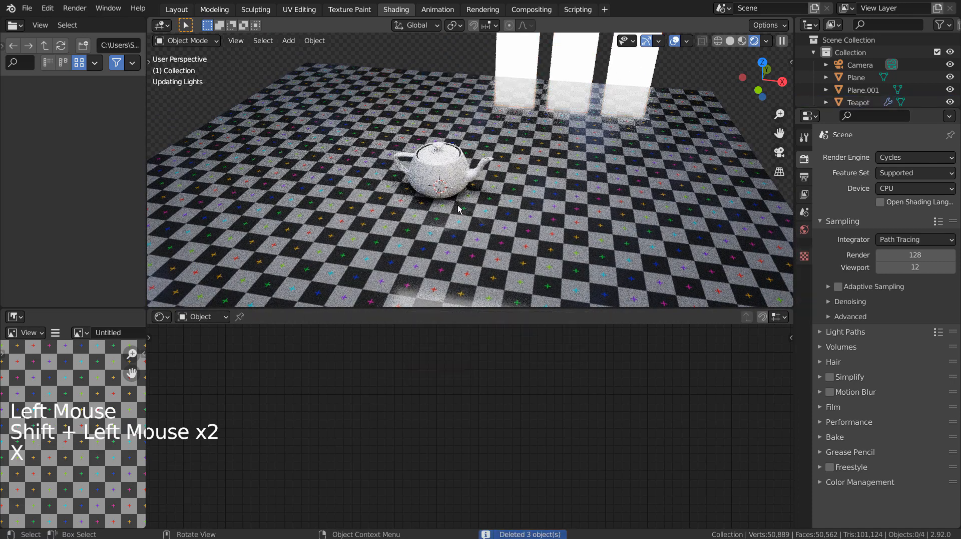
In the Layout workspace, frame a close view of the teapot and align the active camera to that view.
{"action": "scroll", "coordinate": [456, 206], "scroll_direction": "up", "scroll_amount": 2}
{"action": "middle_click_drag", "start_coordinate": [457, 207], "coordinate": [461, 228]}
{"action": "left_click", "coordinate": [187, 10]}
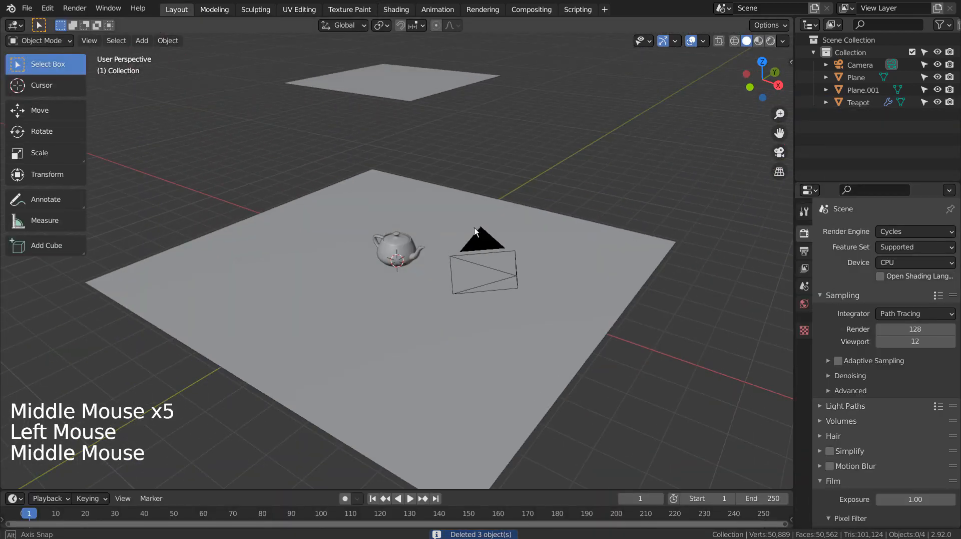
{"action": "key", "text": "KP_0"}
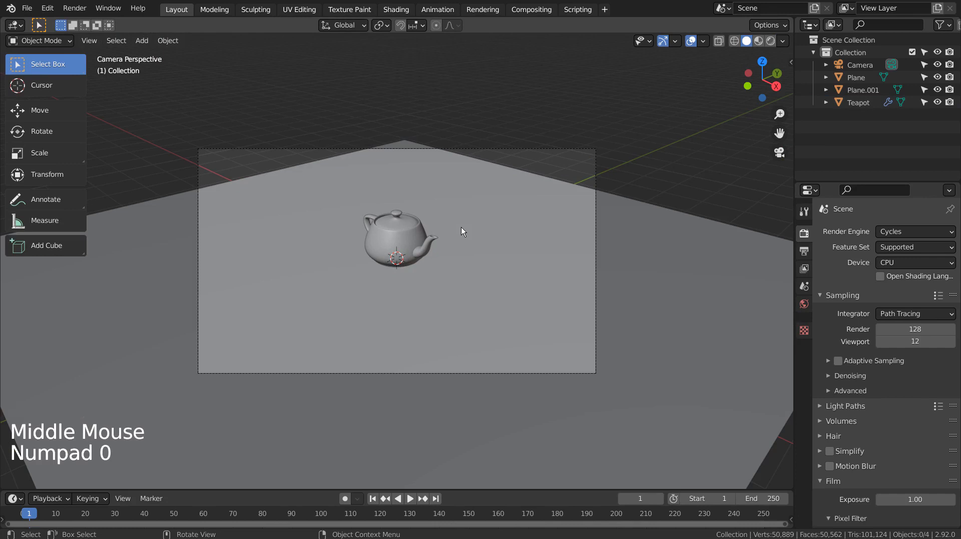
{"action": "middle_click", "coordinate": [461, 227]}
{"action": "middle_click_drag", "start_coordinate": [461, 226], "coordinate": [432, 263]}
{"action": "scroll", "coordinate": [490, 236], "scroll_direction": "up", "scroll_amount": 4}
{"action": "key", "text": "ctrl+alt+KP_0"}
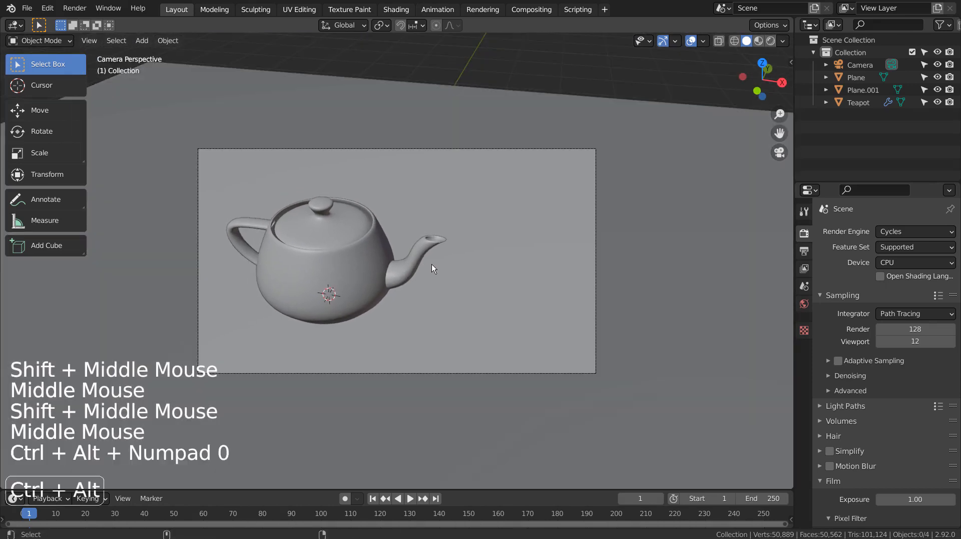
Fine-tune the camera with walk navigation so the teapot sits near the frame's centre, and preview it in Rendered shading.
{"action": "key", "text": "shift+grave"}
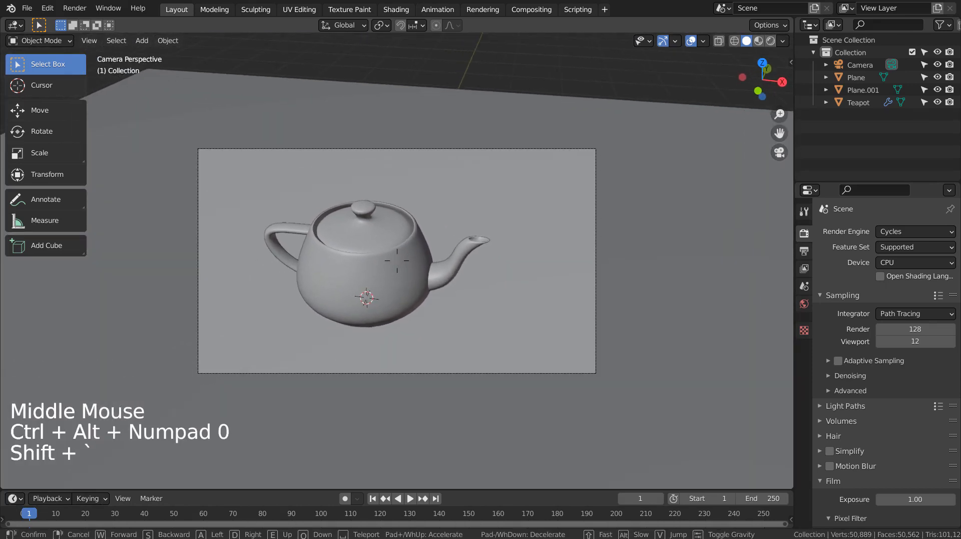
{"action": "left_click", "coordinate": [591, 108]}
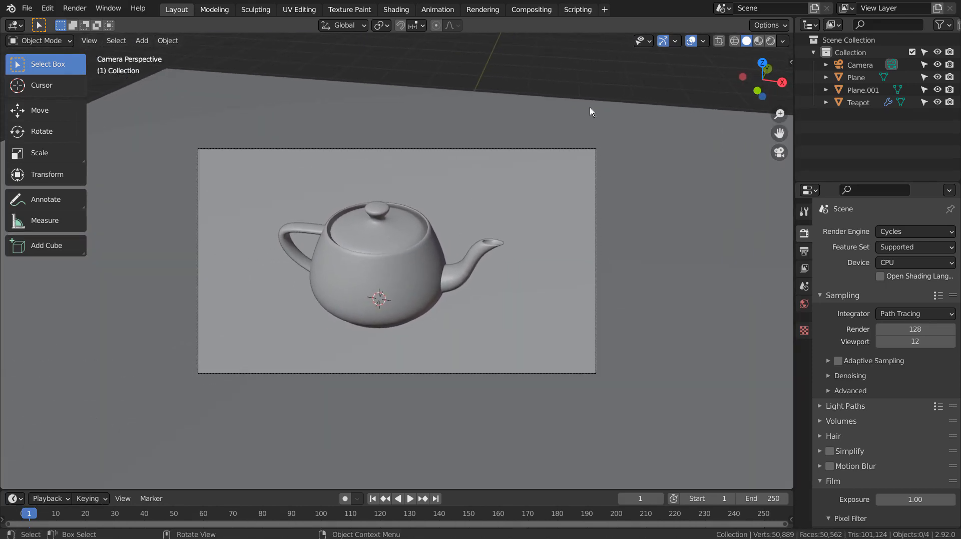
{"action": "left_click", "coordinate": [770, 43]}
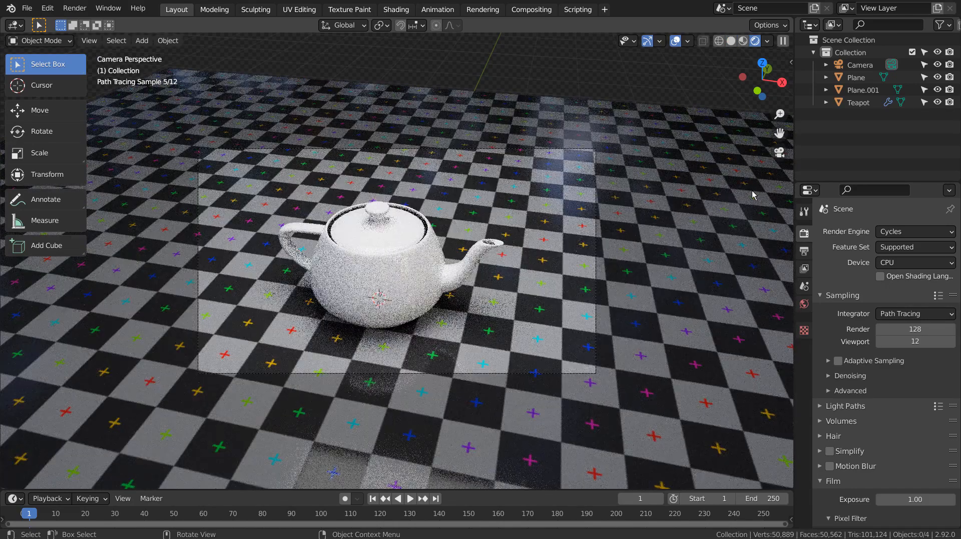
{"action": "key", "text": "shift+grave"}
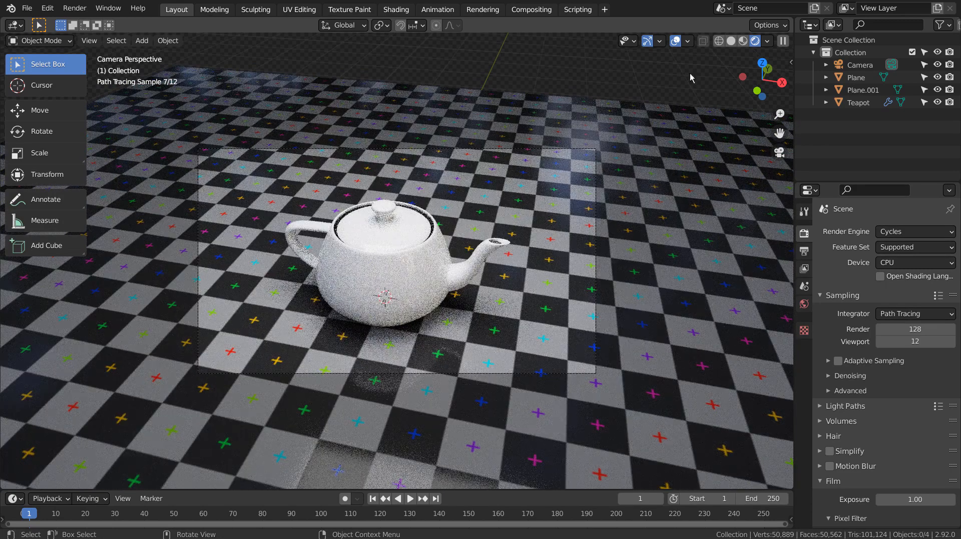
Toggle Use Nodes in the compositor and set the final render samples to 32.
{"action": "left_click", "coordinate": [532, 9]}
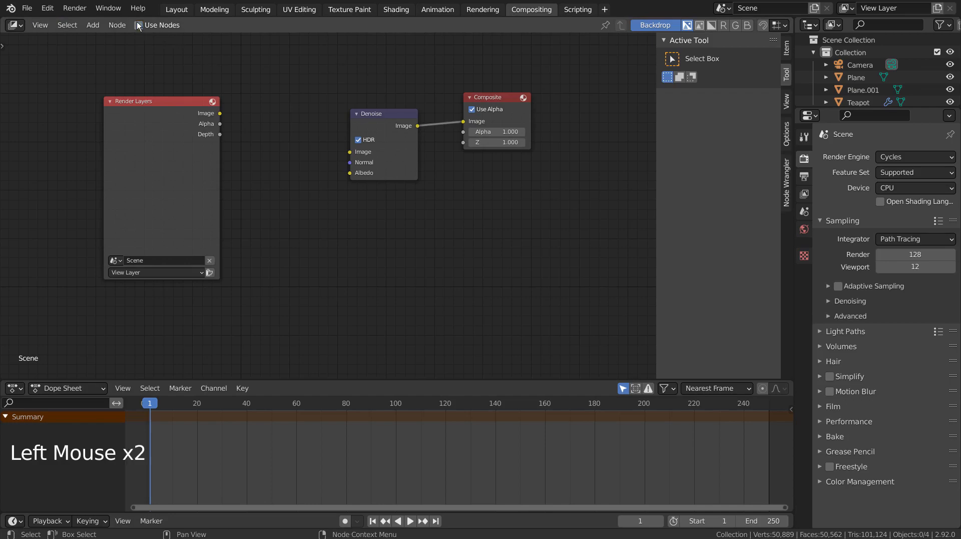
{"action": "left_click", "coordinate": [177, 9]}
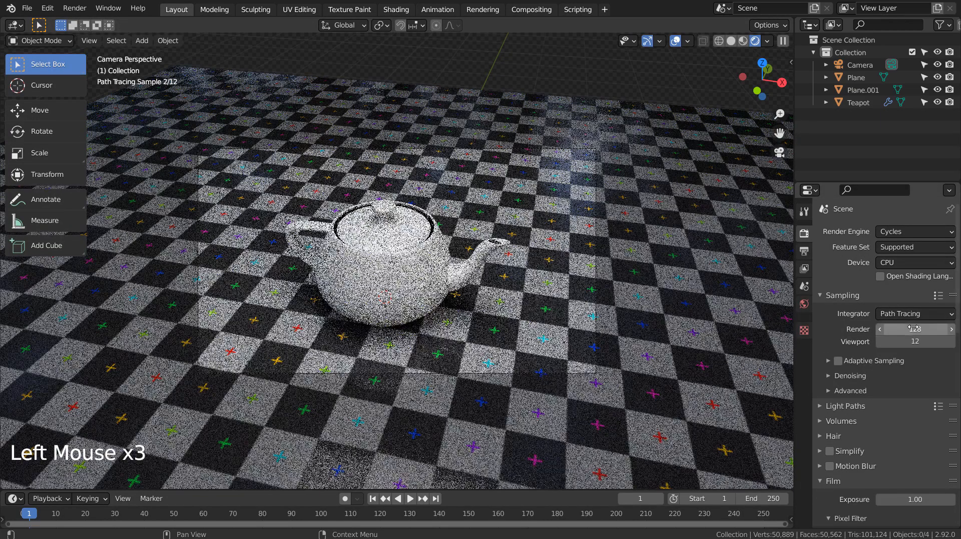
{"action": "left_click", "coordinate": [910, 327]}
{"action": "type", "text": "32"}
{"action": "key", "text": "Return"}
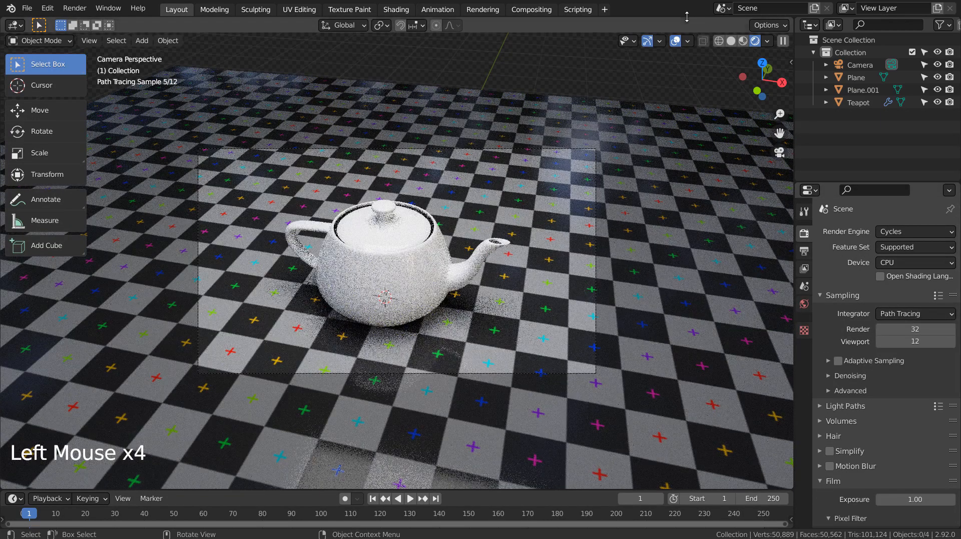
Switch the viewport to Wireframe shading and save the file as blueprint2.blend in the "stage setup - 2 - outdoor" folder.
{"action": "left_click", "coordinate": [719, 41]}
{"action": "left_click", "coordinate": [664, 71]}
{"action": "key", "text": "ctrl+s"}
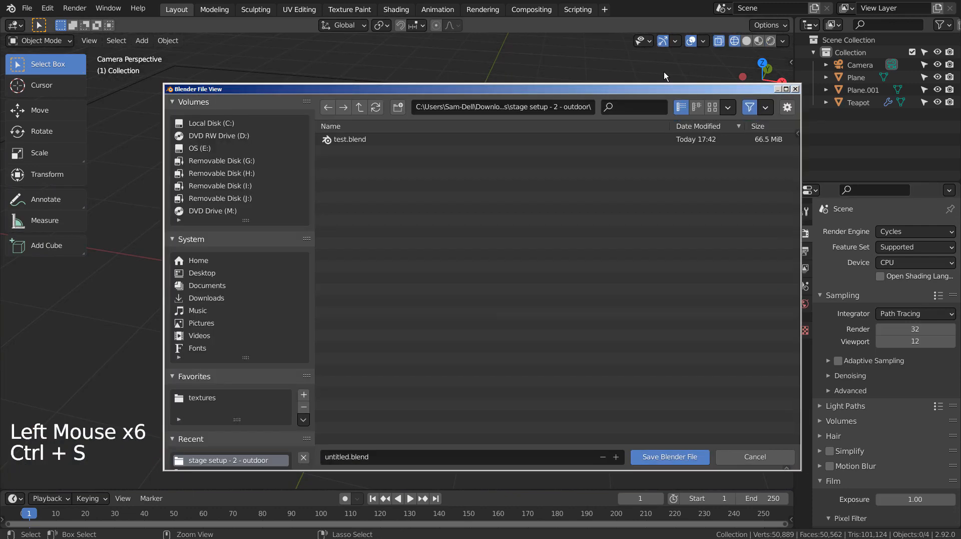
{"action": "left_click", "coordinate": [382, 456]}
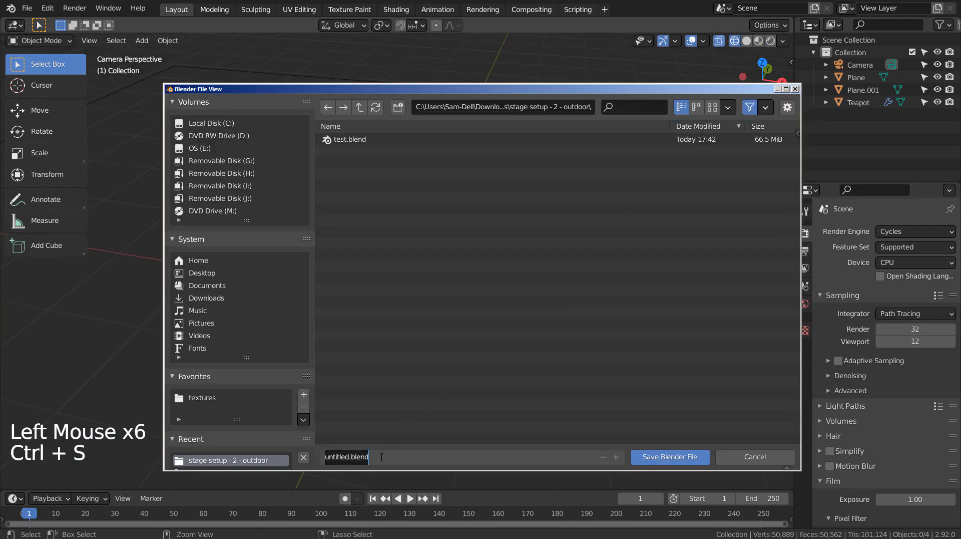
{"action": "type", "text": "blueprint"}
{"action": "key", "text": "Return"}
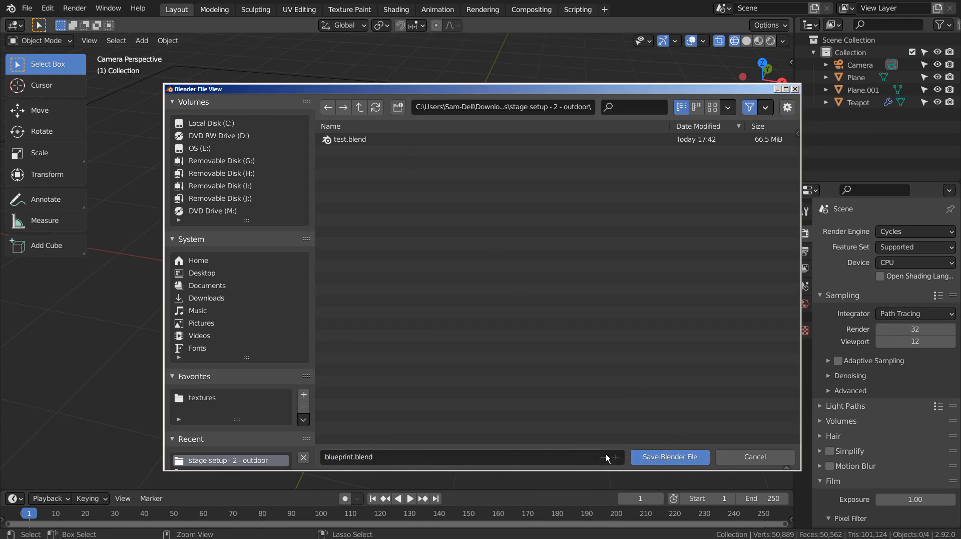
{"action": "left_click", "coordinate": [621, 457]}
{"action": "left_click", "coordinate": [670, 456]}
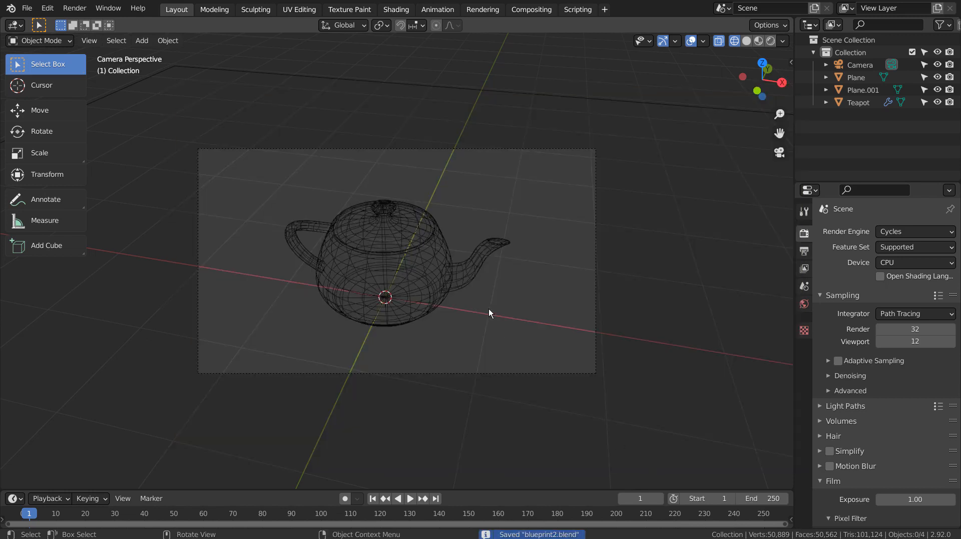
Render the current frame from the camera.
{"action": "key", "text": "F12"}
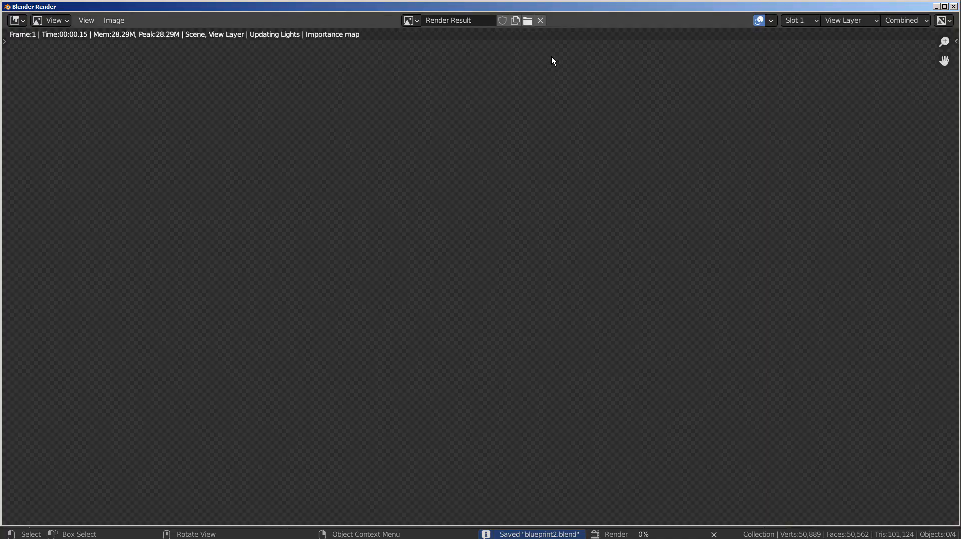